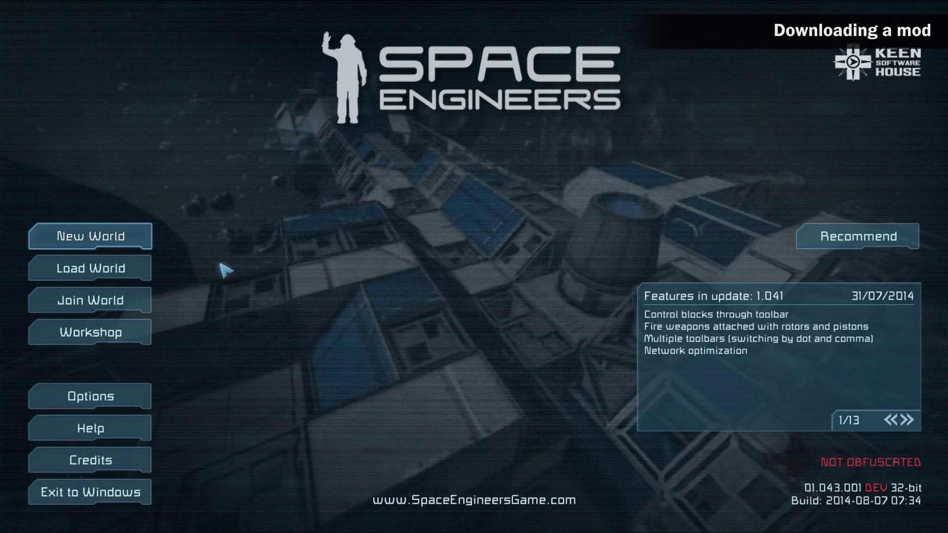
Open the Workshop mod list and browse the Steam Workshop for mods
click(127, 244)
click(457, 305)
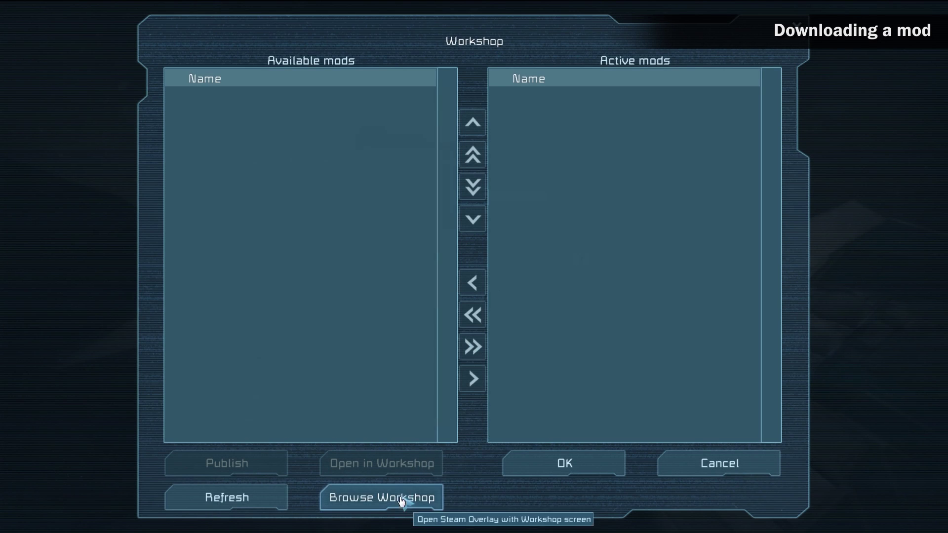
click(402, 500)
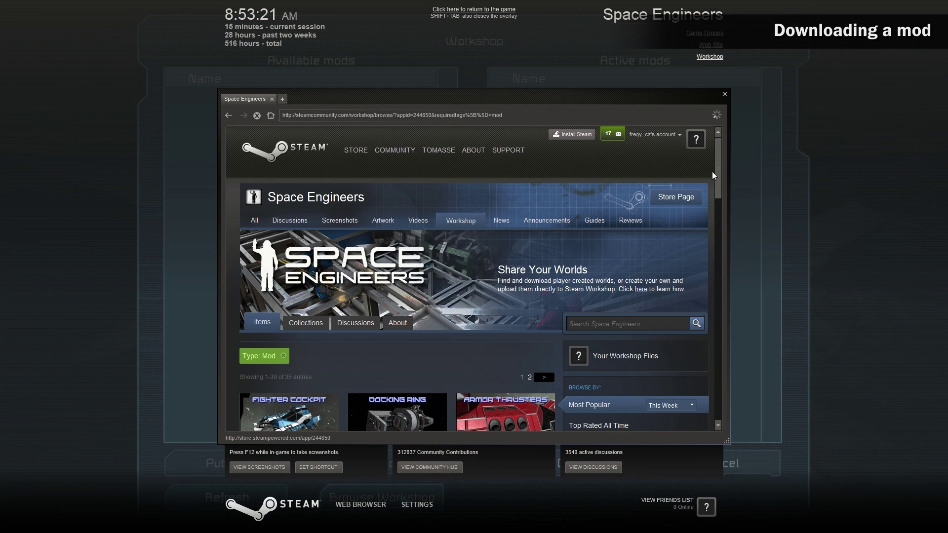
Subscribe to the [MOD]DeadTech - Scorpion Cockpit mod and refresh the game's list of available mods
drag(716, 170, 694, 342)
mouse_move(306, 307)
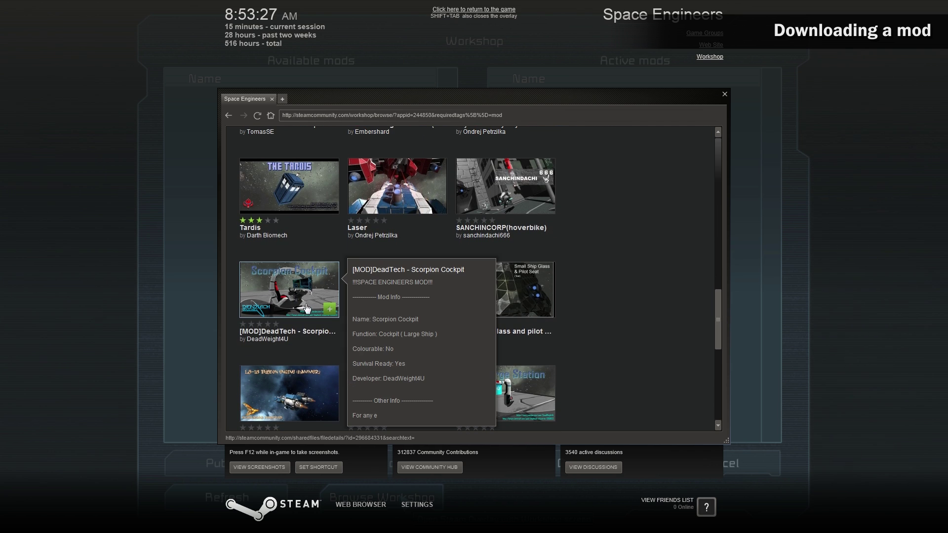
click(294, 284)
scroll(416, 316, down, 3)
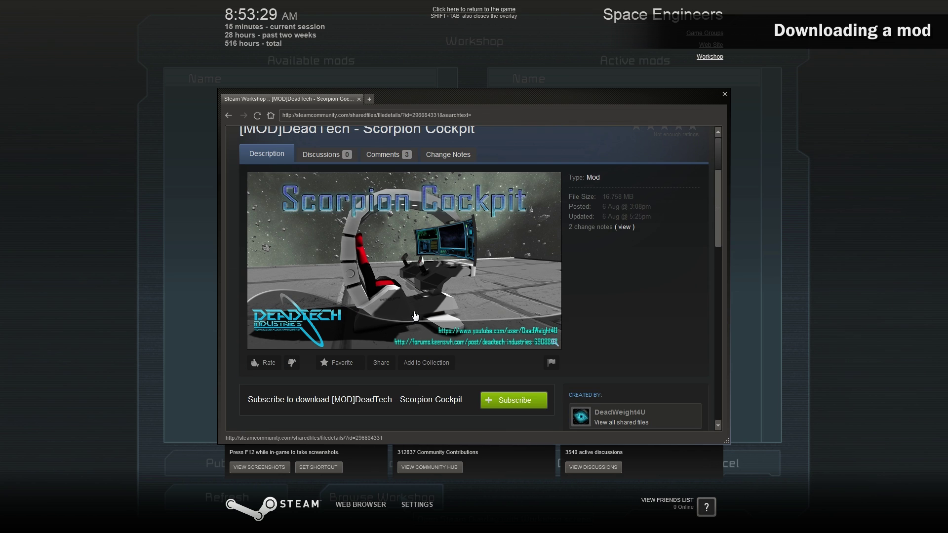
click(530, 405)
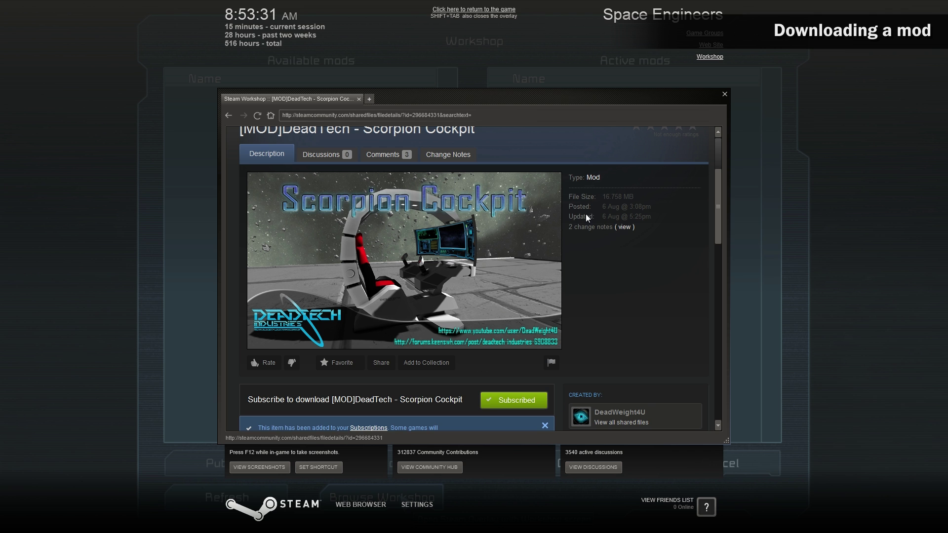
click(506, 11)
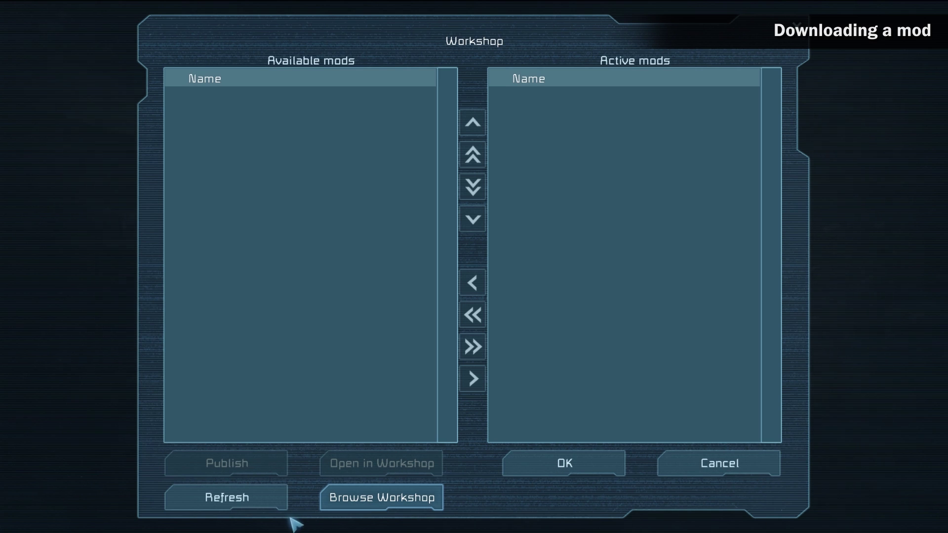
click(262, 499)
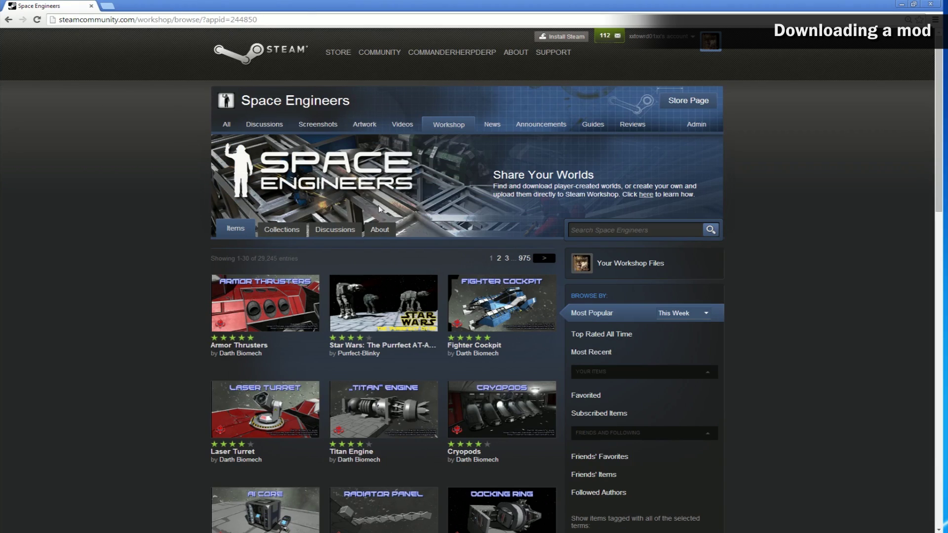
In the web browser, subscribe to the Titan Engine mod on the Space Engineers Workshop page
click(371, 411)
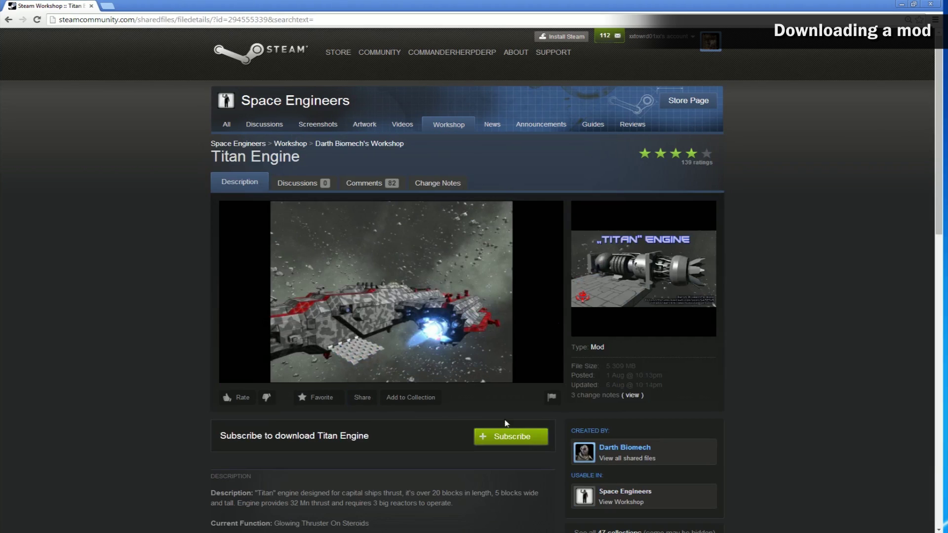
click(508, 441)
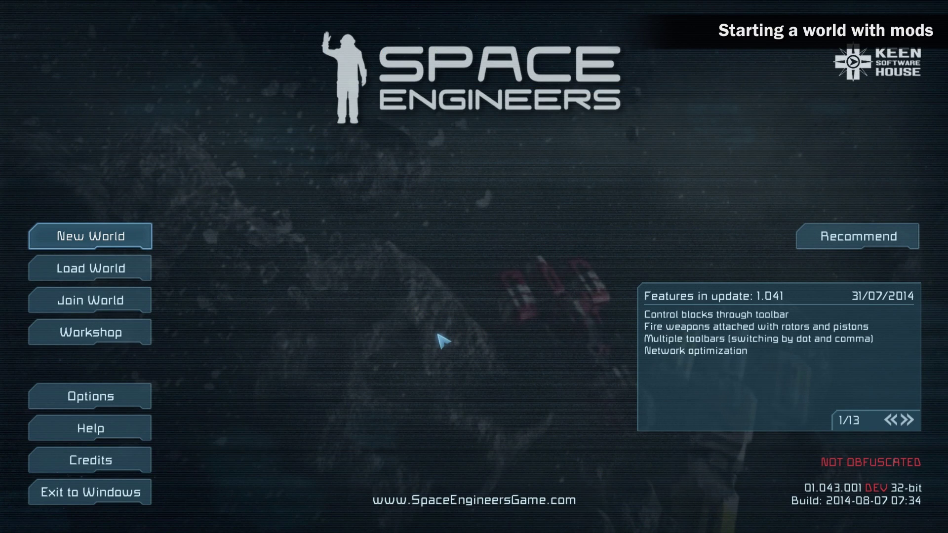
Set up a new custom world and open its mod selection
click(133, 237)
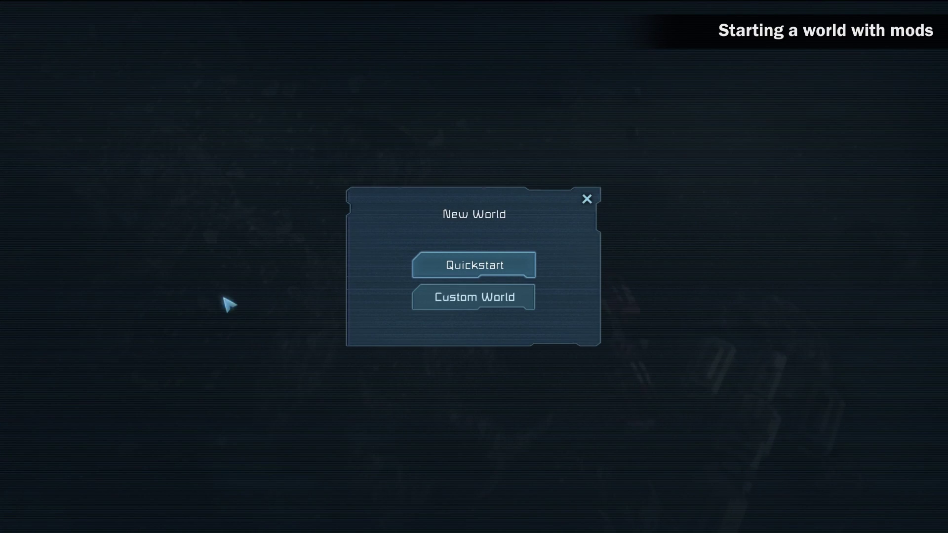
click(452, 303)
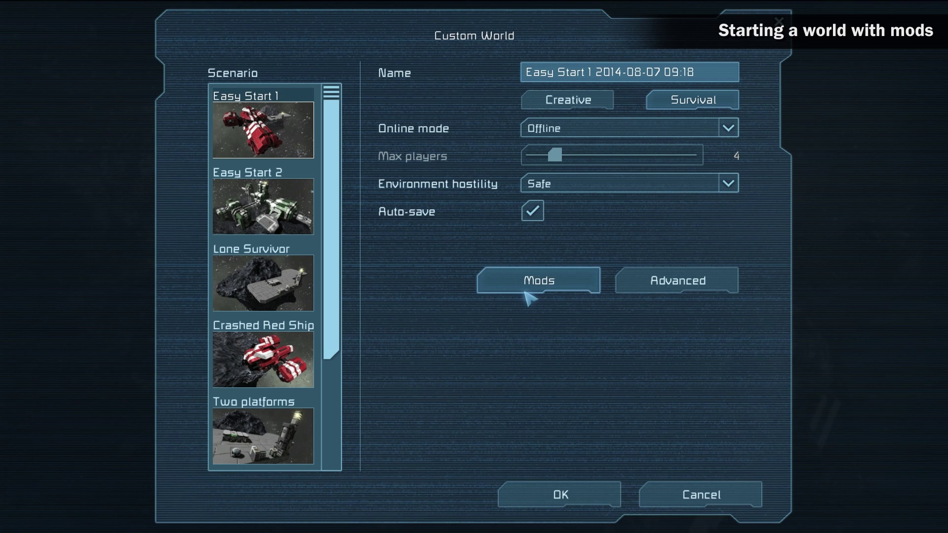
click(529, 276)
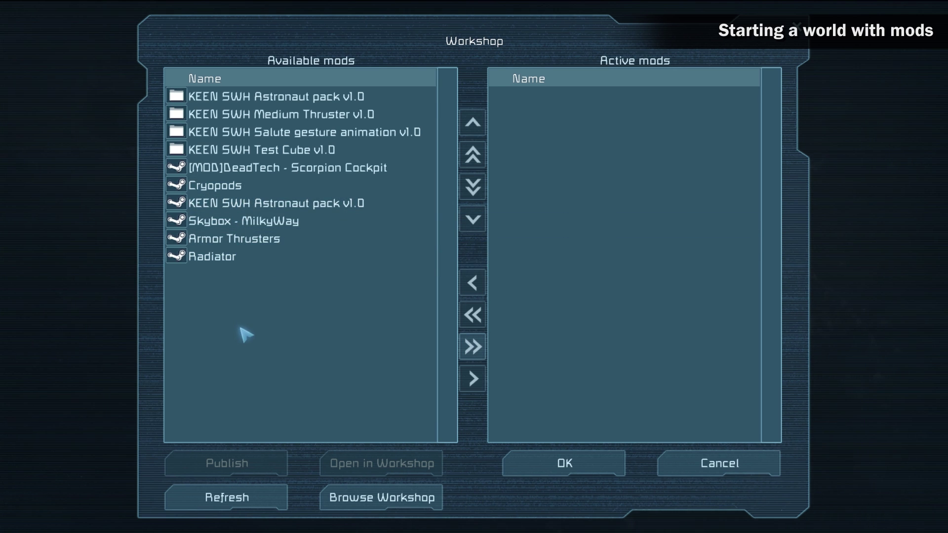
Activate the Radiator and Armor Thrusters mods for the world and deactivate all active mods again
double_click(237, 261)
click(232, 239)
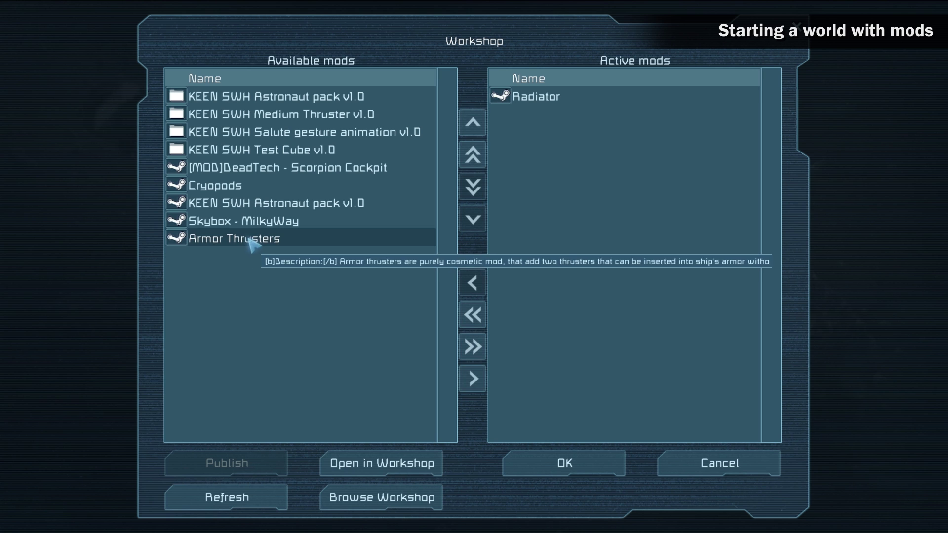
click(473, 378)
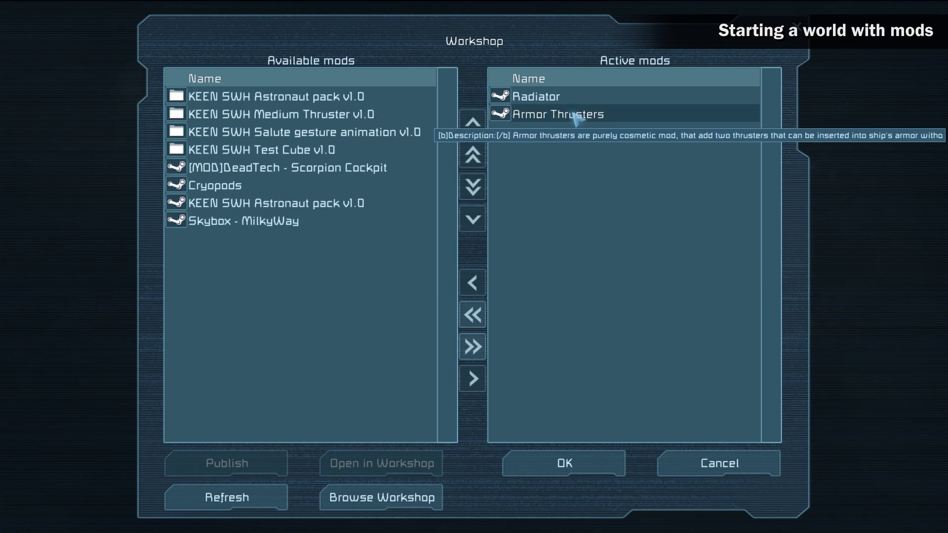
click(563, 97)
click(473, 315)
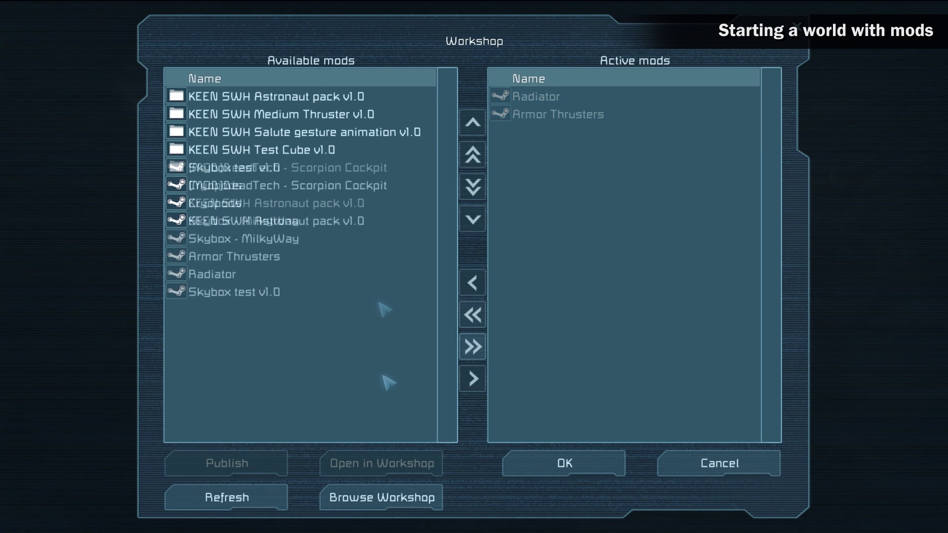
Activate the Workshop mods Skybox - MilkyWay and Skybox test v1.0, and place Skybox test v1.0 above Skybox - MilkyWay in the load order
double_click(267, 241)
double_click(243, 277)
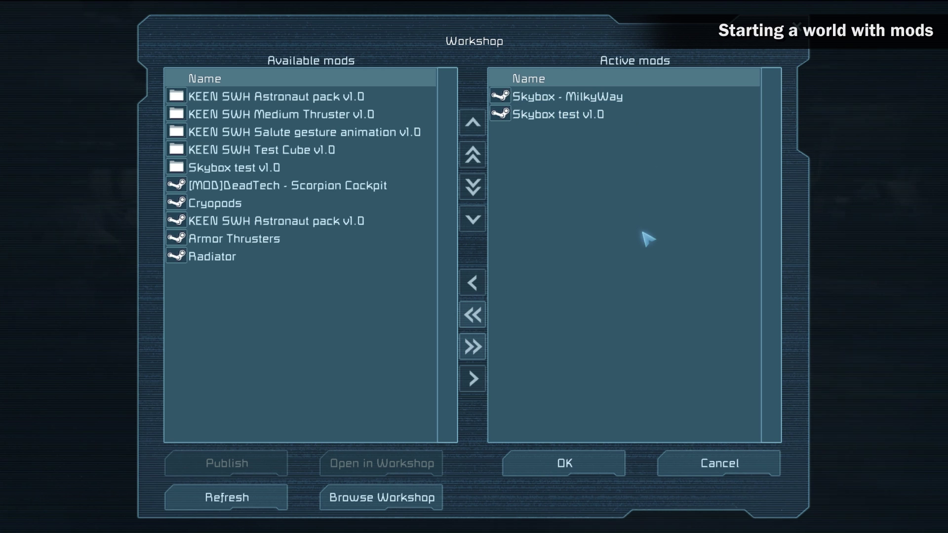
click(563, 115)
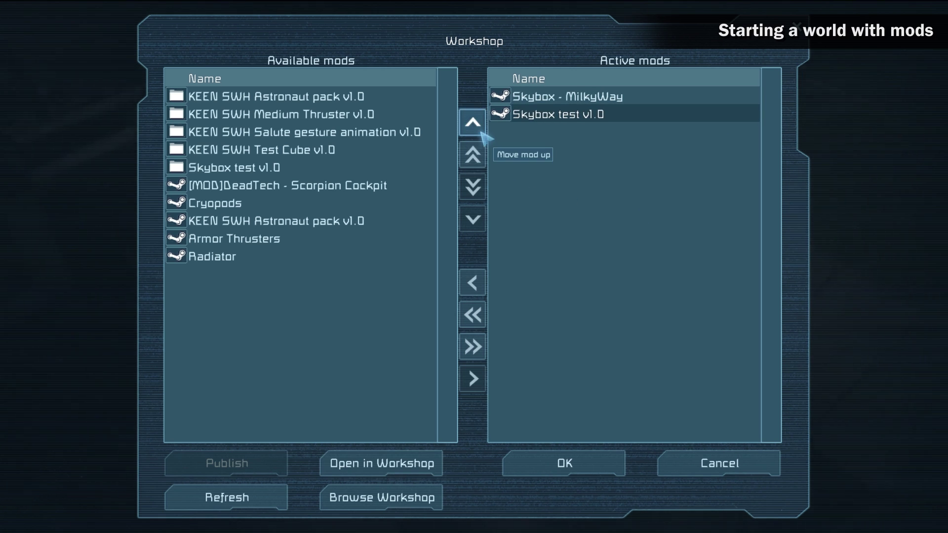
click(480, 131)
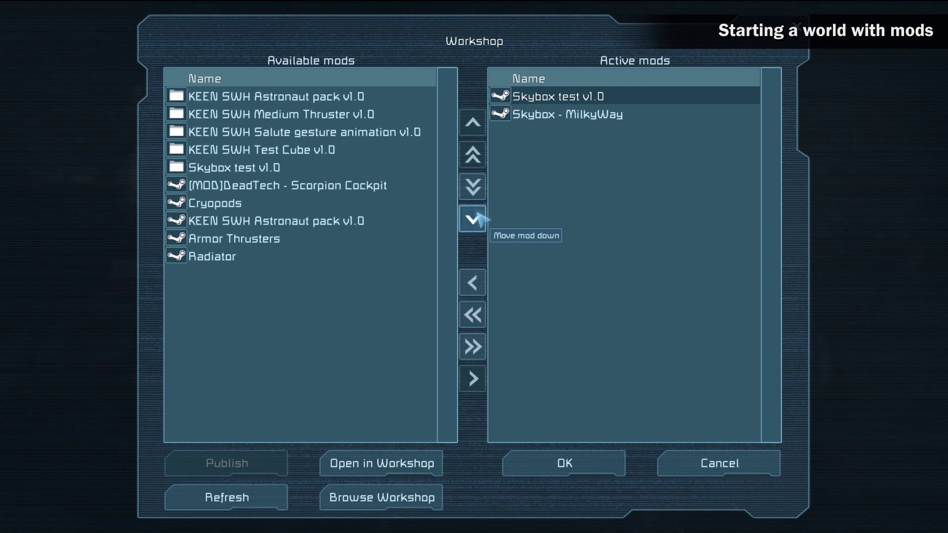
click(479, 218)
click(472, 128)
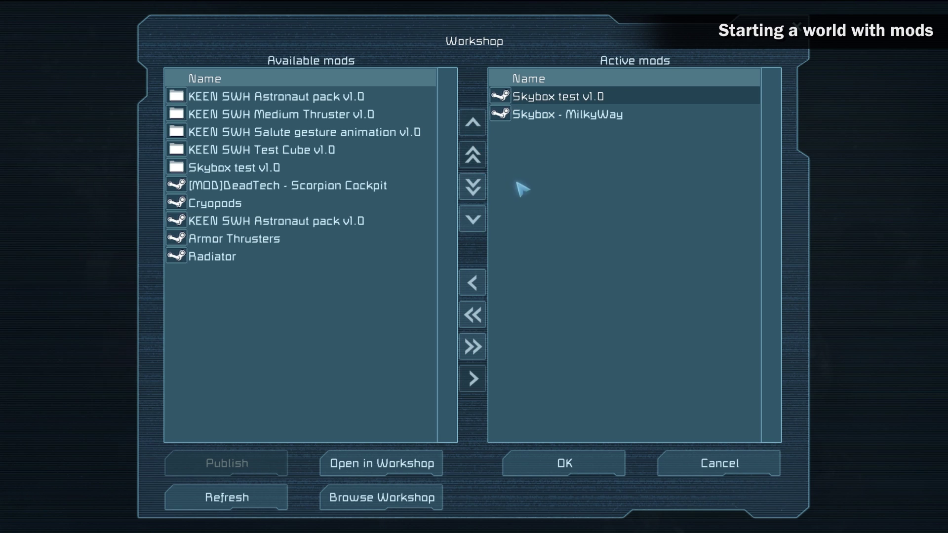
click(536, 203)
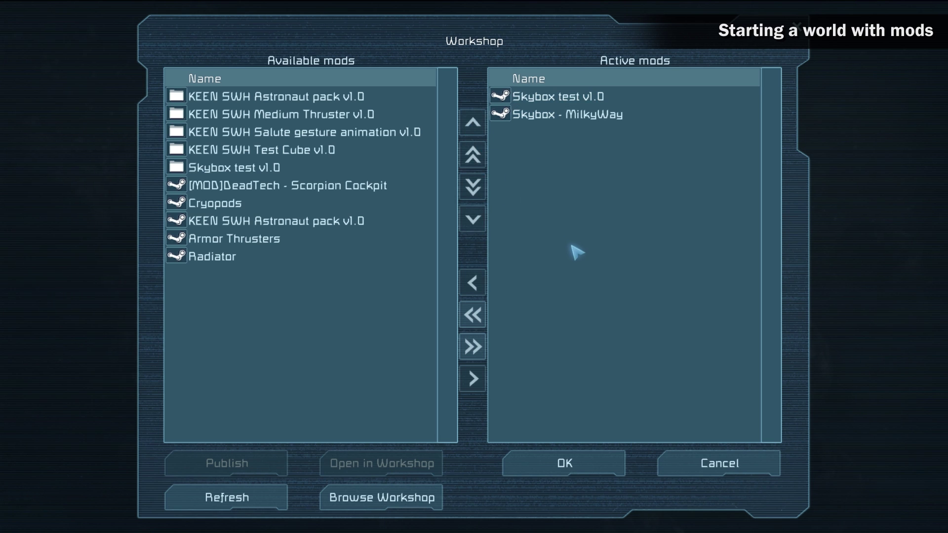
Deactivate the Skybox - MilkyWay and Skybox test v1.0 mods
double_click(583, 113)
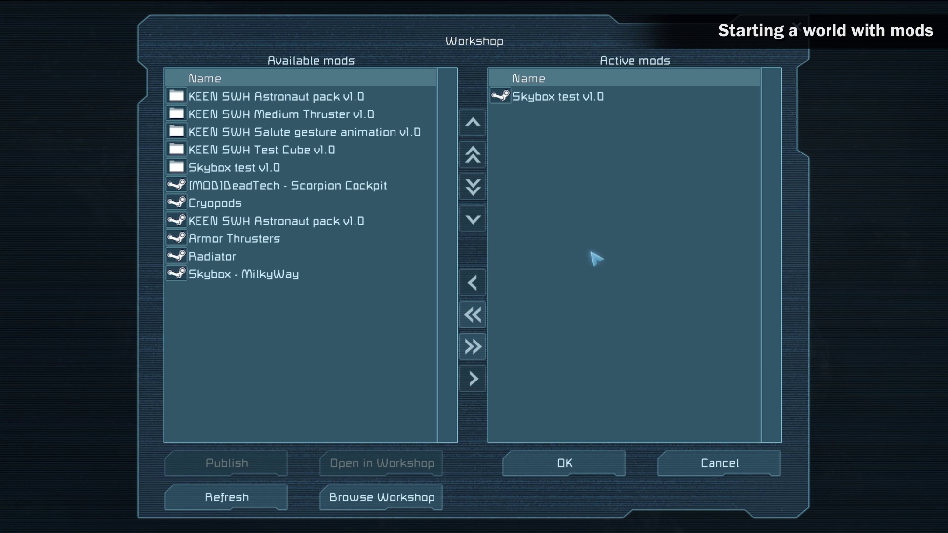
click(567, 103)
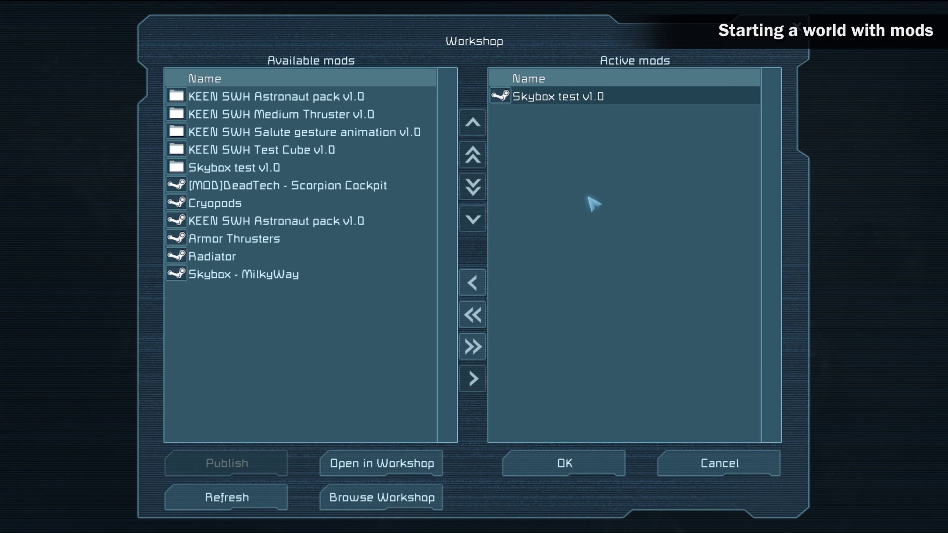
click(478, 287)
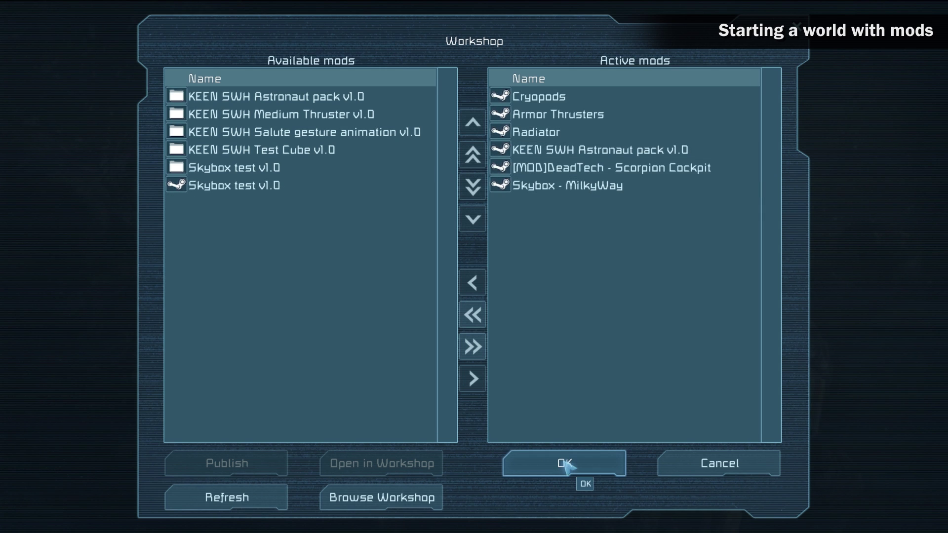
Confirm the active mods and create the Easy Start 1 world in Creative mode with auto-save turned off
click(565, 464)
click(568, 99)
click(540, 208)
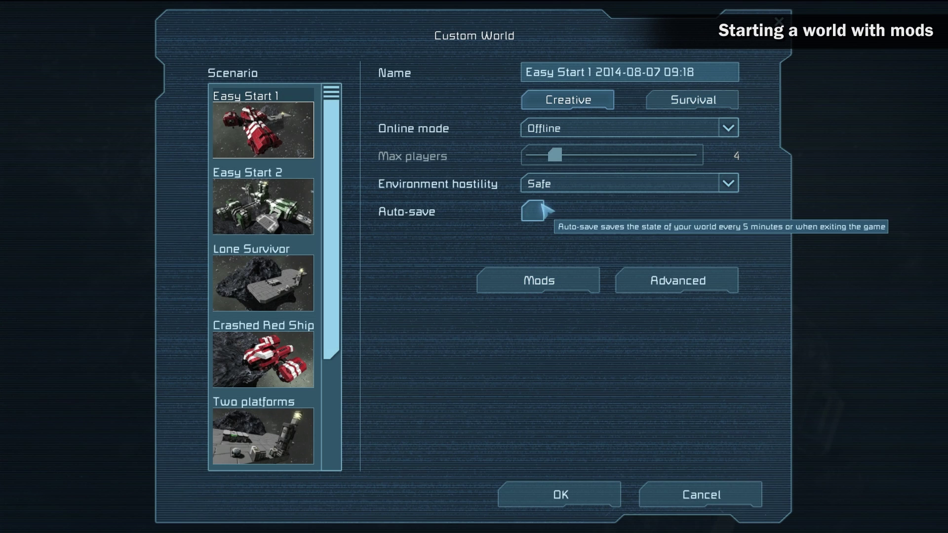
click(575, 499)
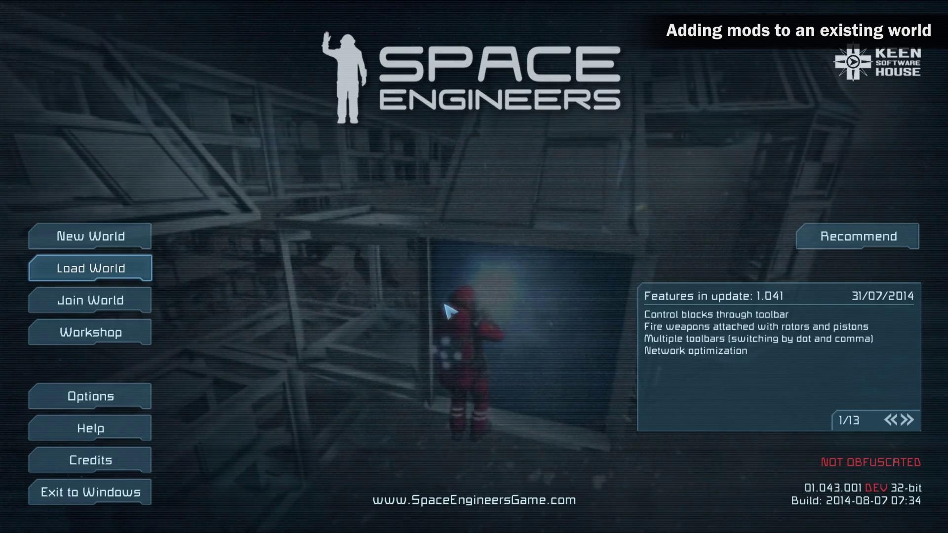
Edit the saved Easy Start 1 world's settings to activate the [MOD]DeadTech - Scorpion Cockpit, Skybox - MilkyWay and Radiator mods
click(101, 268)
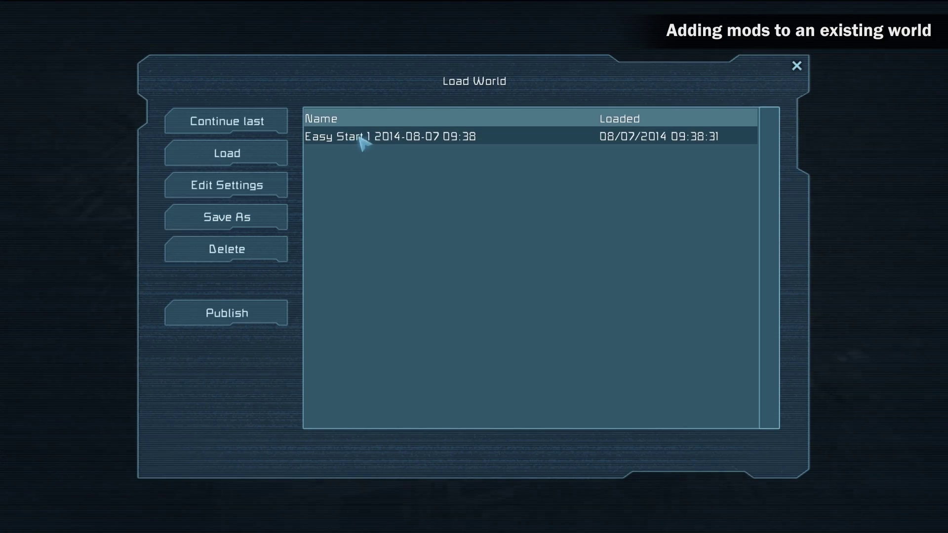
click(239, 187)
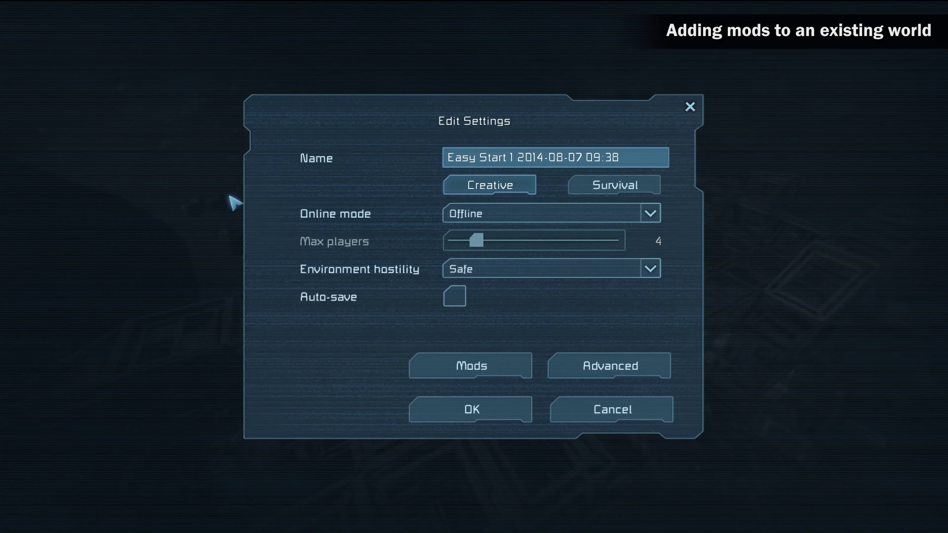
click(443, 359)
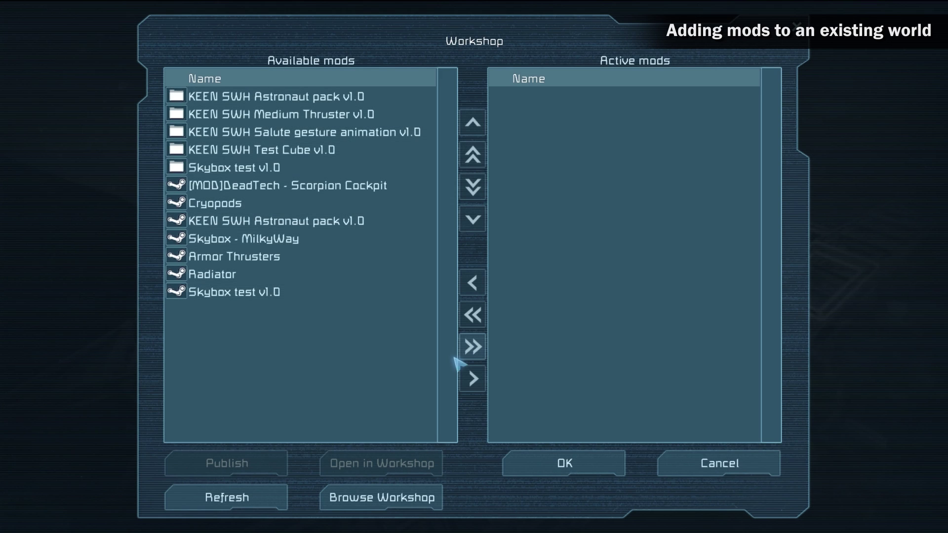
double_click(372, 187)
double_click(277, 222)
double_click(250, 240)
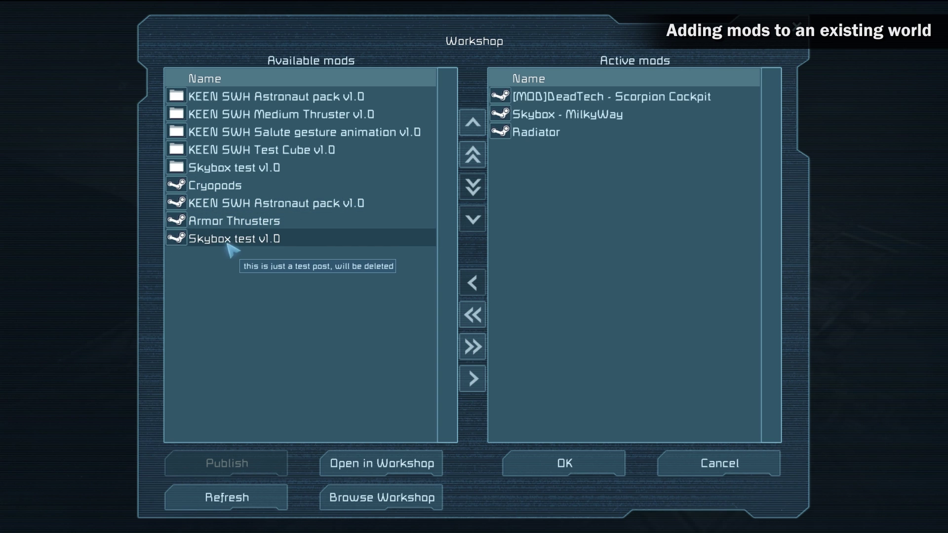
double_click(250, 240)
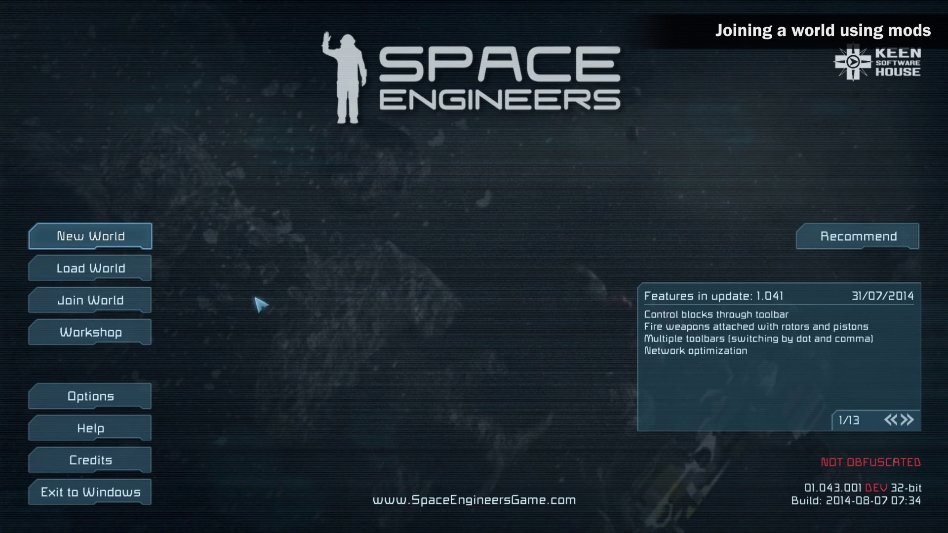
click(145, 305)
click(333, 91)
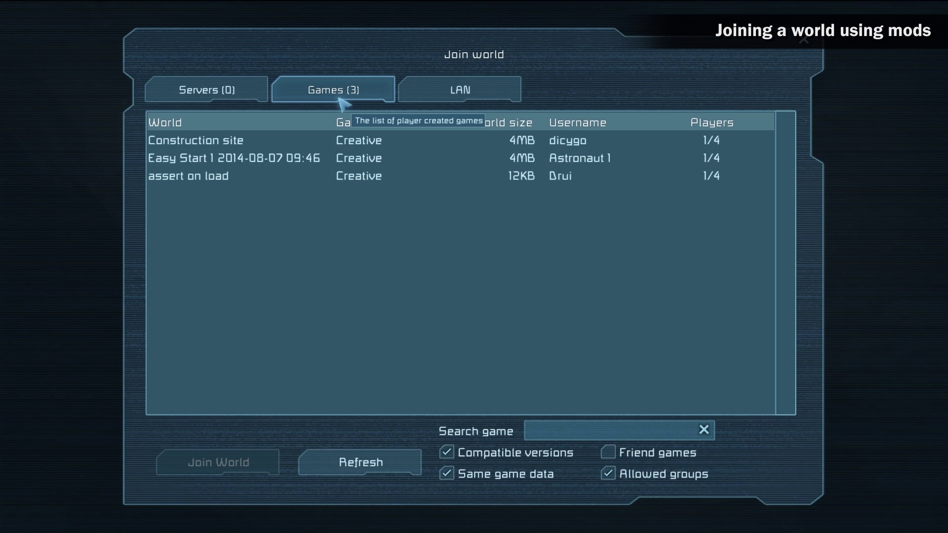
double_click(332, 160)
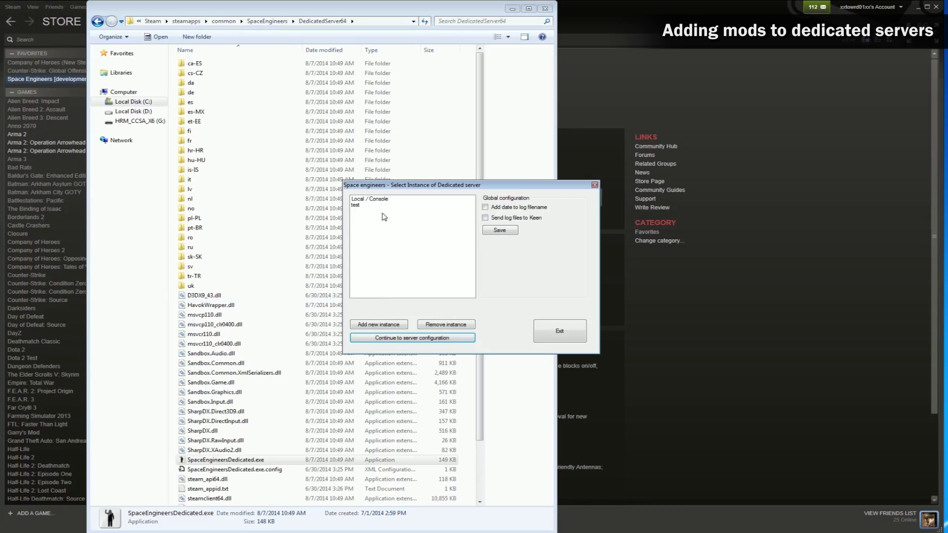
Open the server configuration of the "test" dedicated server instance and go to its Mods list
click(358, 206)
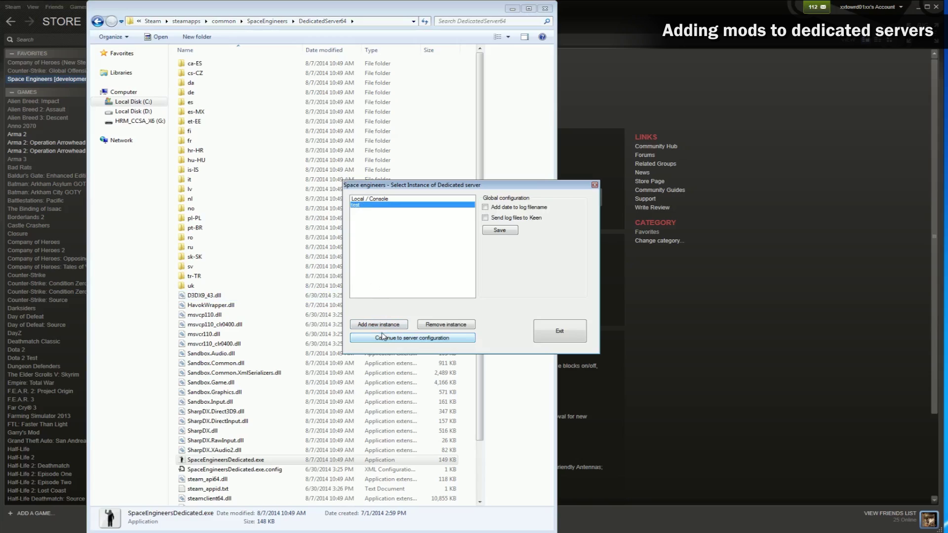
click(383, 338)
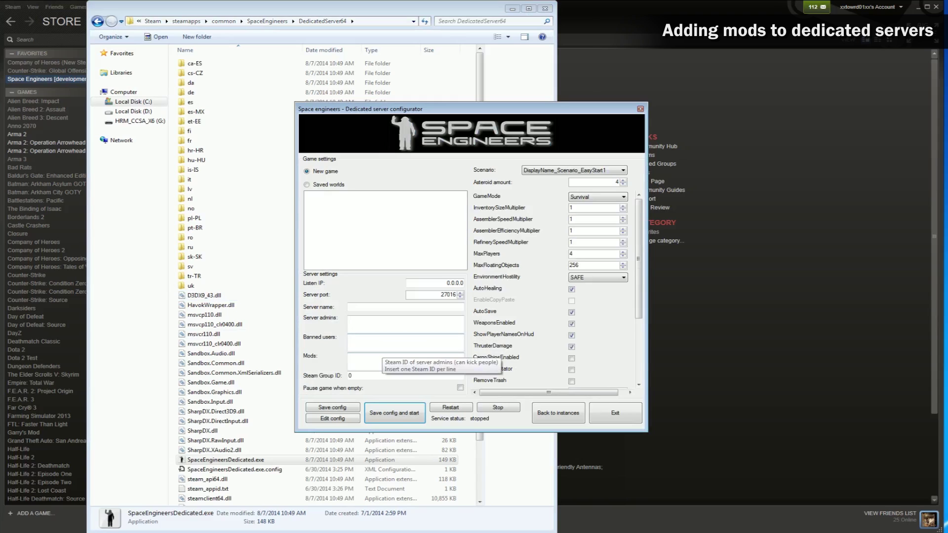
click(385, 357)
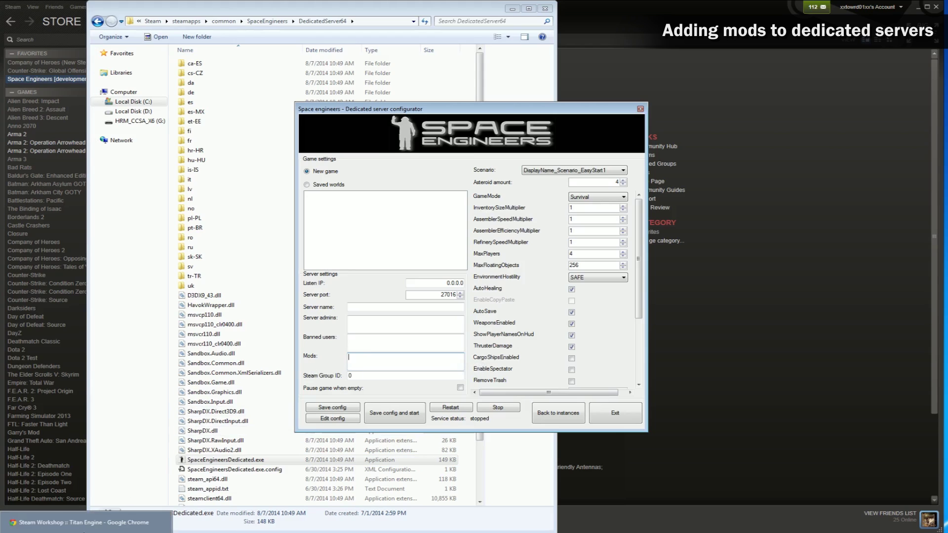
Switch to Chrome and copy the mod ID 294555339 from the address of the Titan Engine Workshop page
click(87, 521)
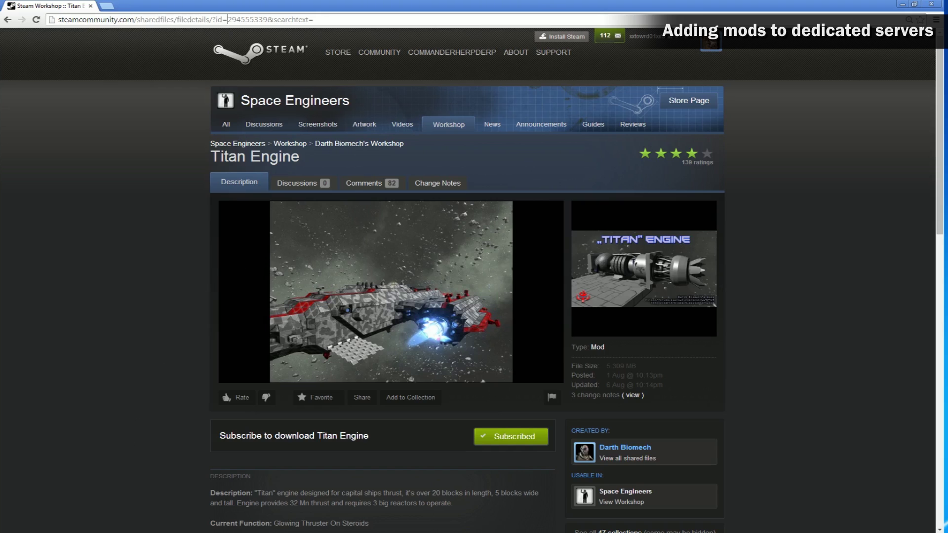
right_click(264, 24)
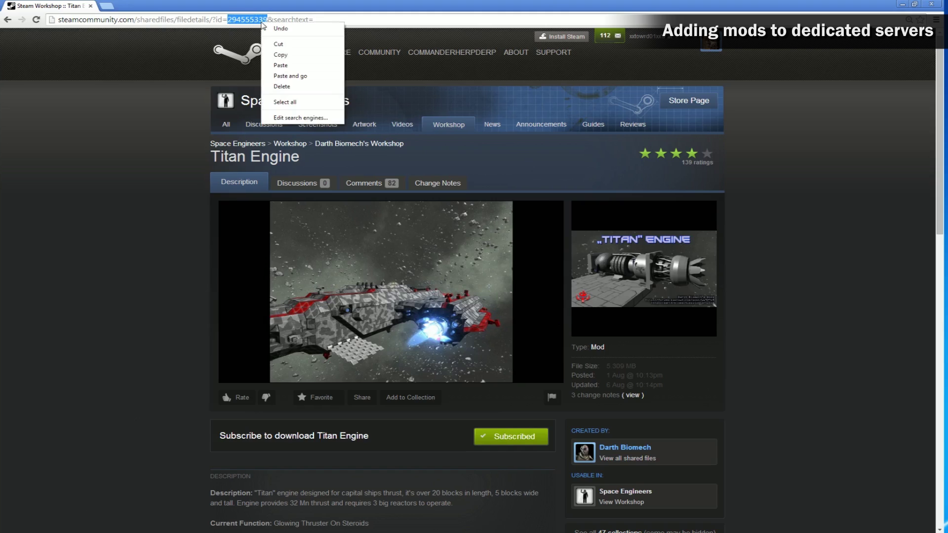
click(278, 55)
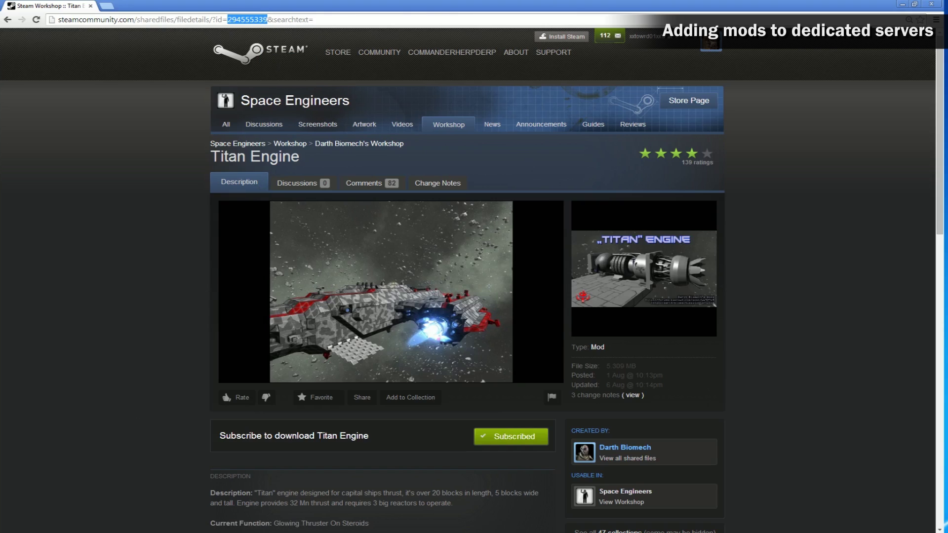
Return to the dedicated server configurator, paste 294555339 into the Mods list, and save the config and start the server
click(348, 532)
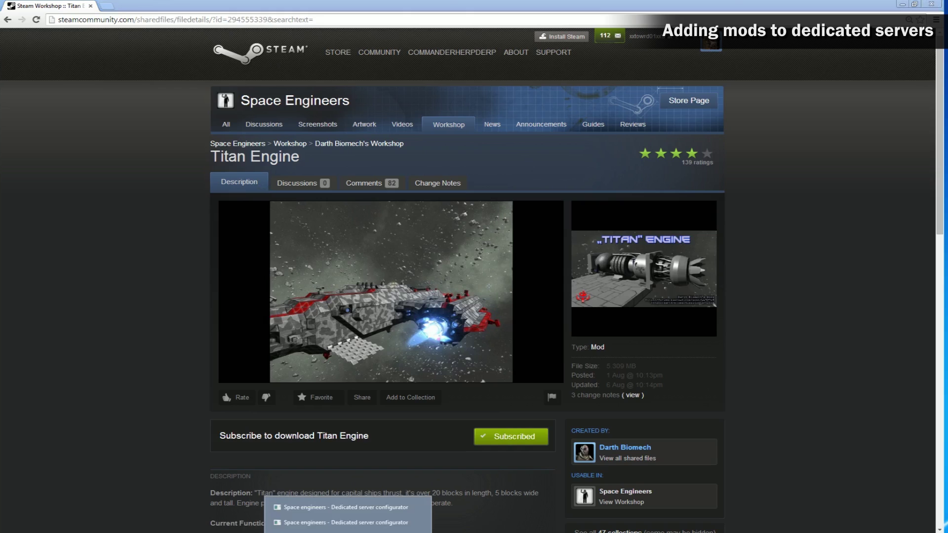
click(350, 508)
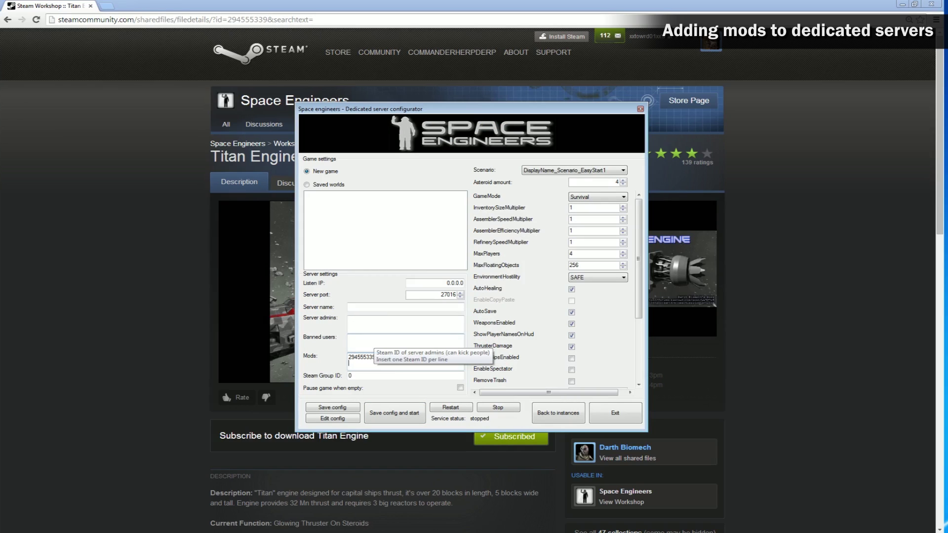
key(Return)
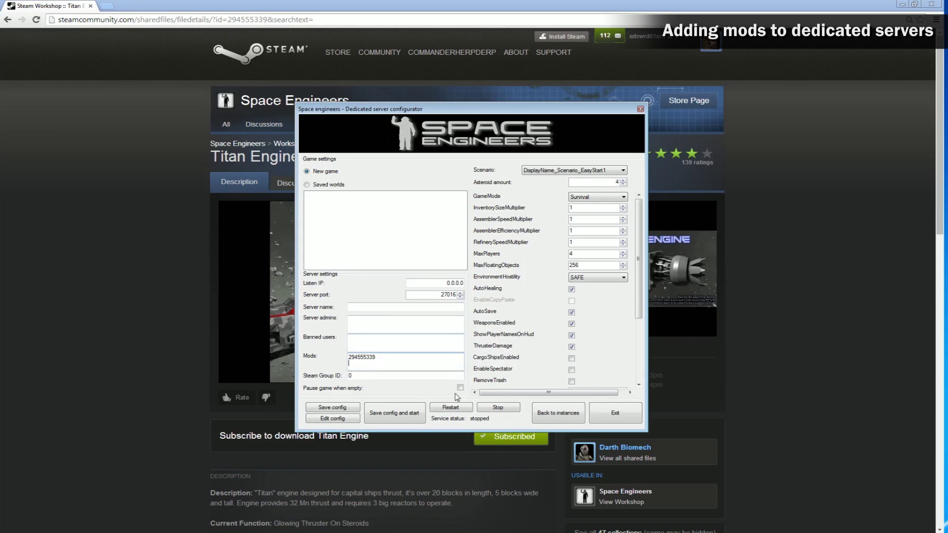
click(399, 422)
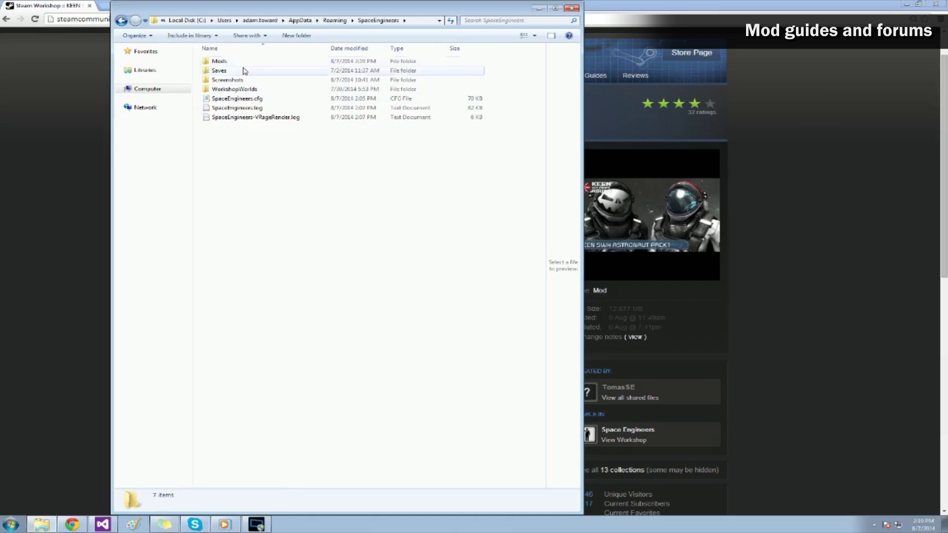
In the SpaceEngineers Mods folder, rename 296192689.sbm to 296192689.zip and extract it to its own 296192689 folder
click(244, 63)
double_click(269, 66)
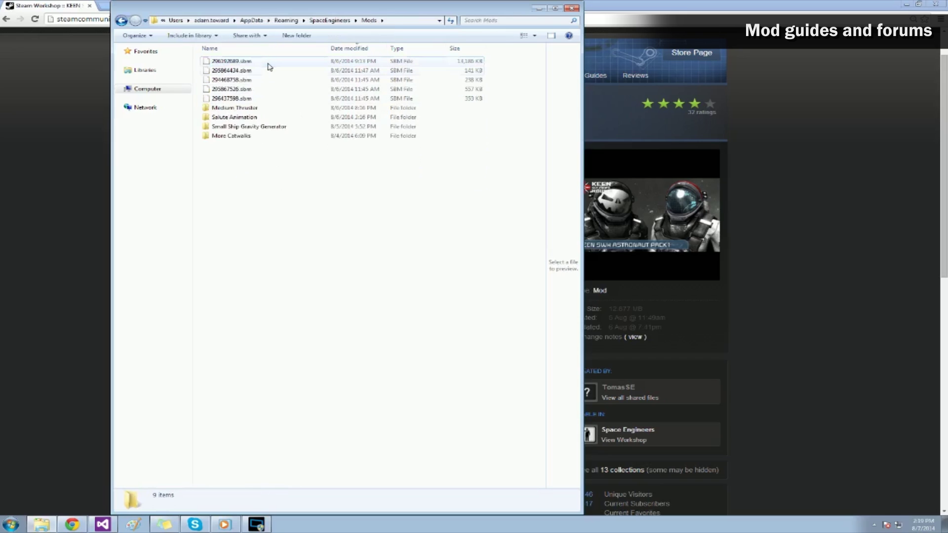
click(253, 62)
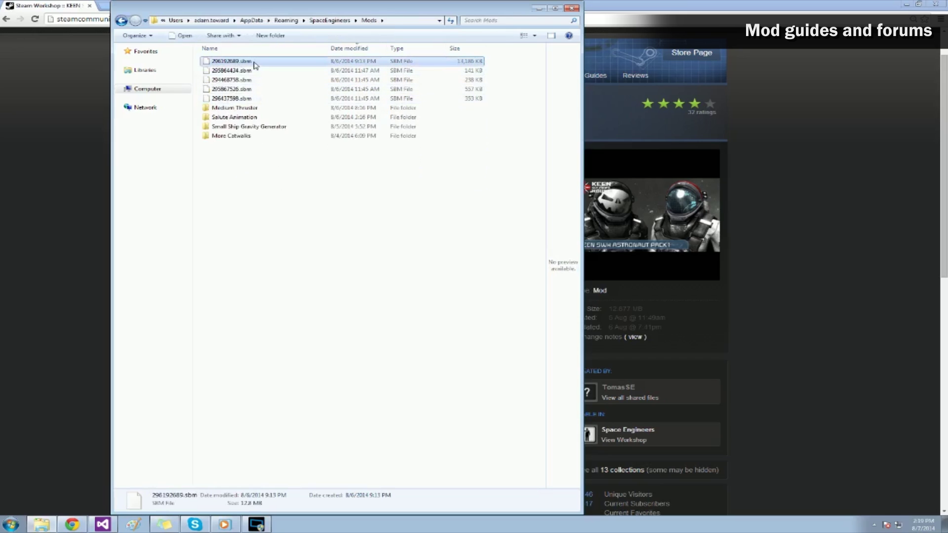
right_click(255, 65)
click(285, 230)
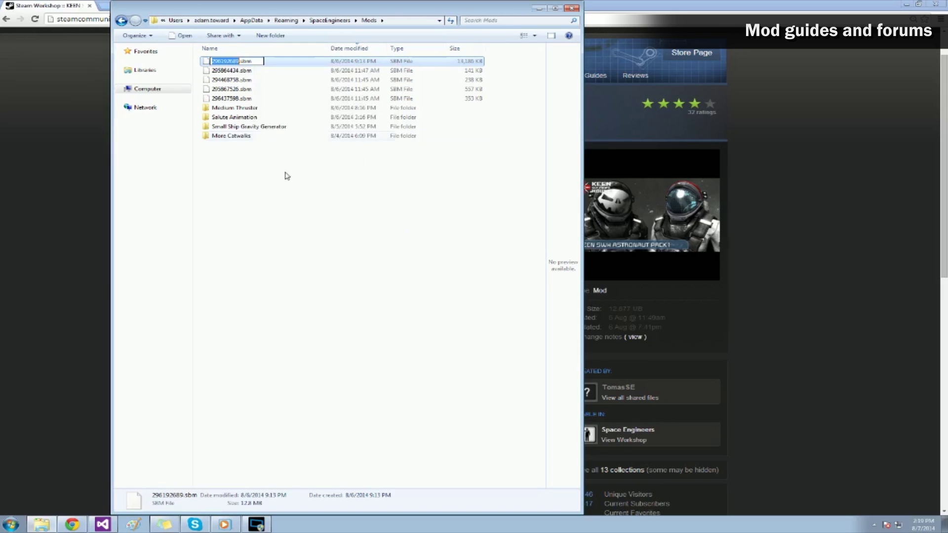
text(zip)
key(Return)
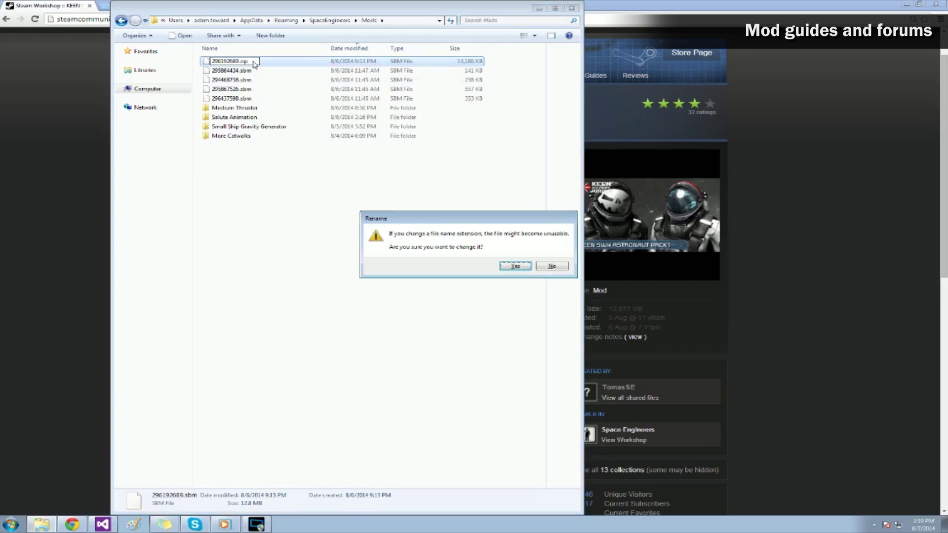
click(515, 266)
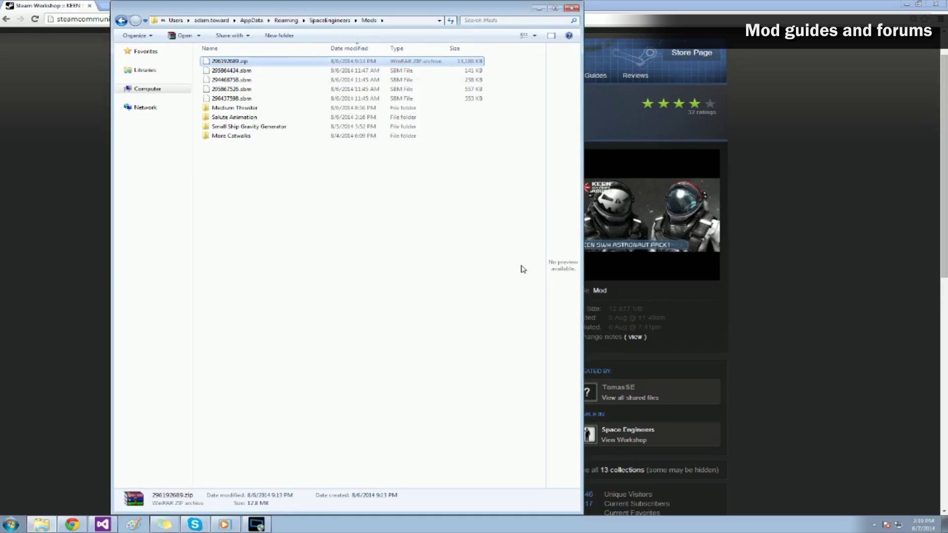
right_click(261, 61)
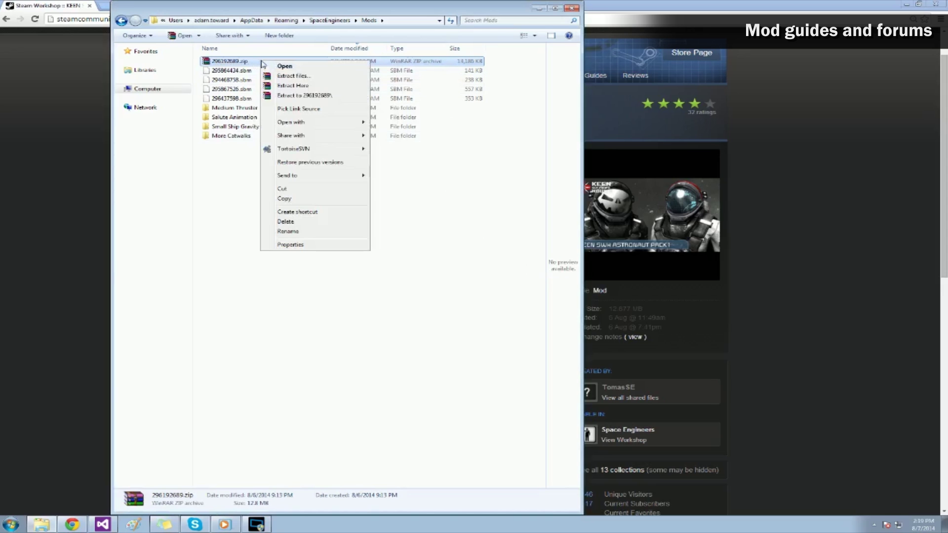
click(314, 96)
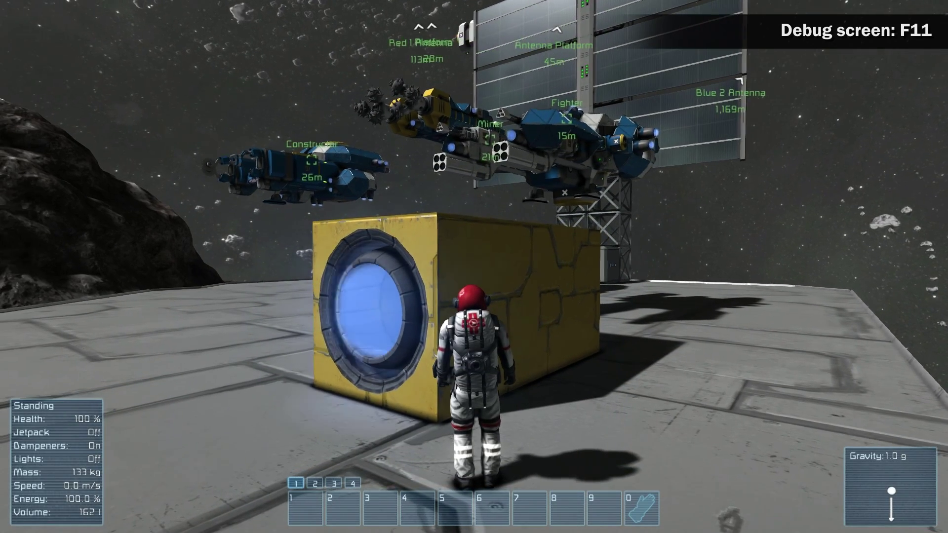
Enable debug draw with Model dummies and Physics primitives on the game's debug screen, and close the screen
key(F11)
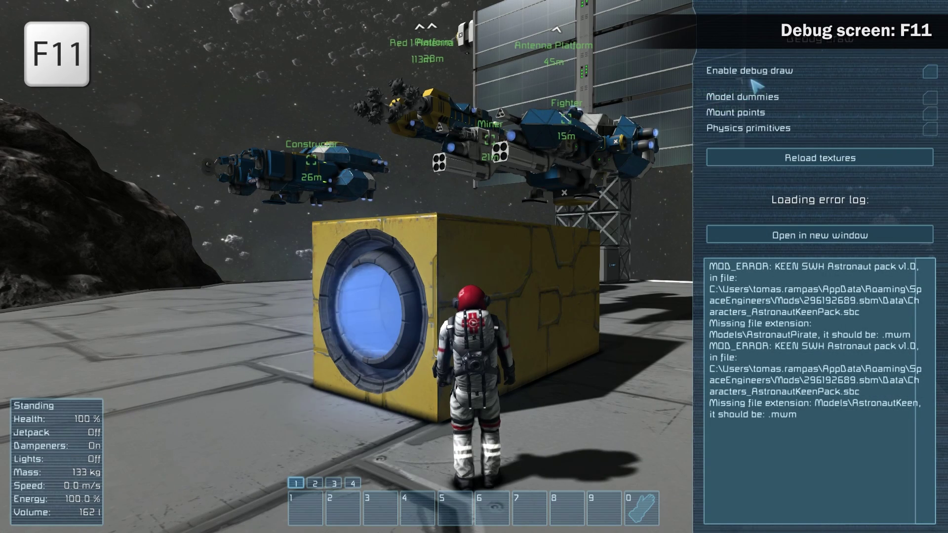
click(930, 98)
click(931, 130)
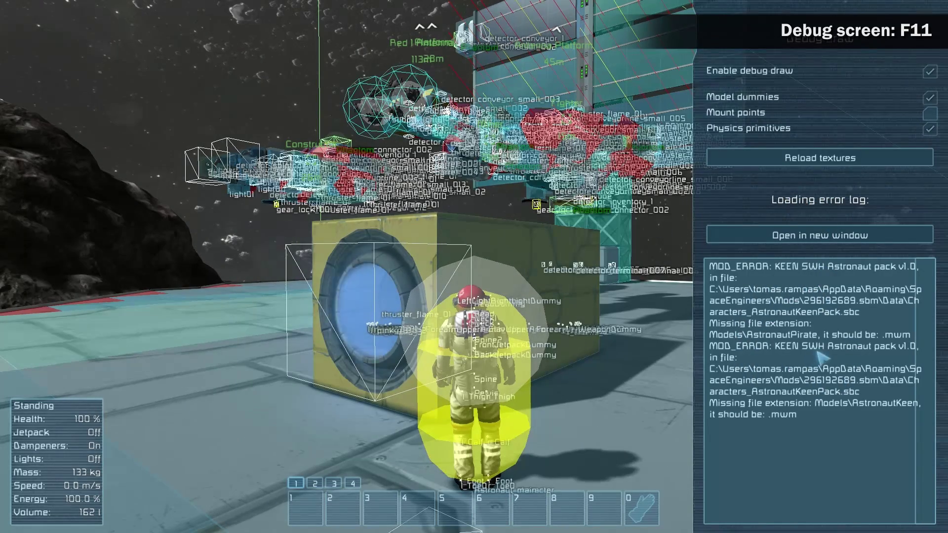
key(F11)
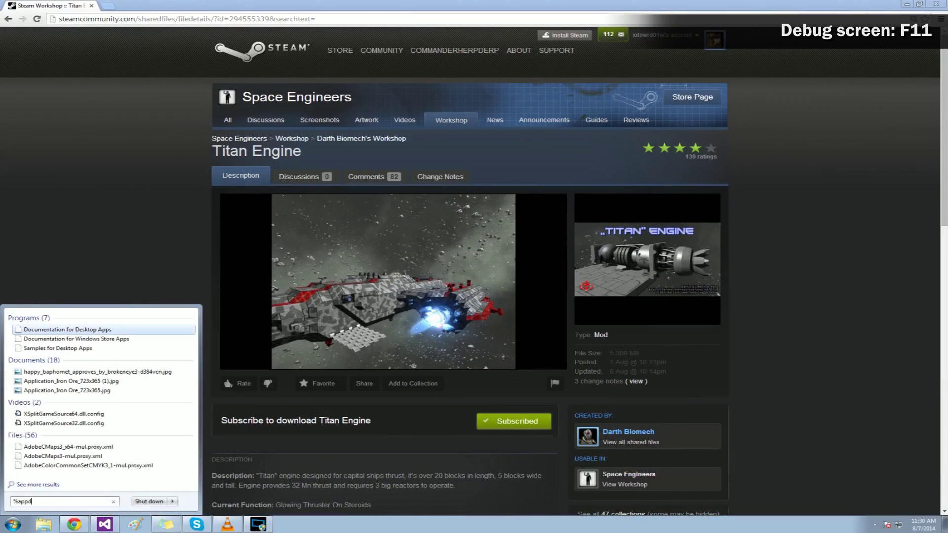
Find the SpaceEngineers folder through %appdata% and open SpaceEngineers.log
text(ta)
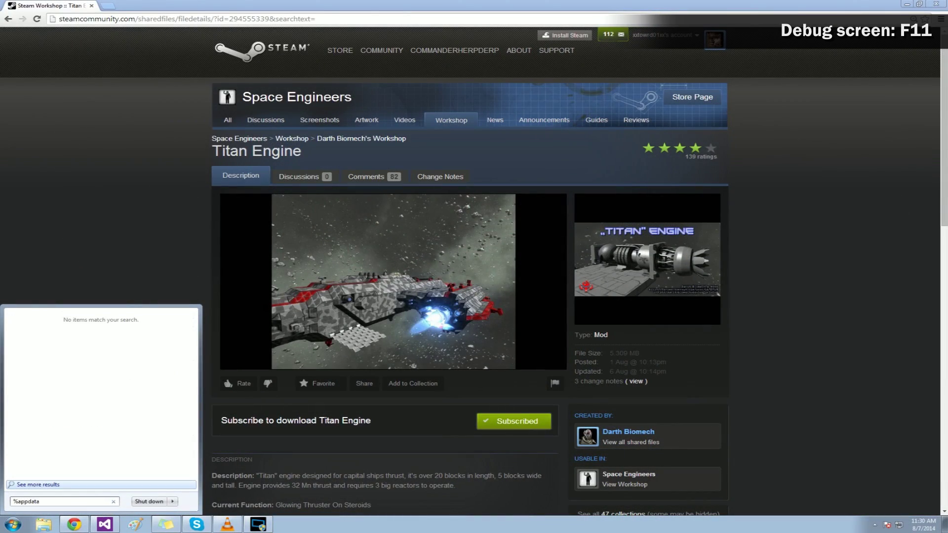
text(%)
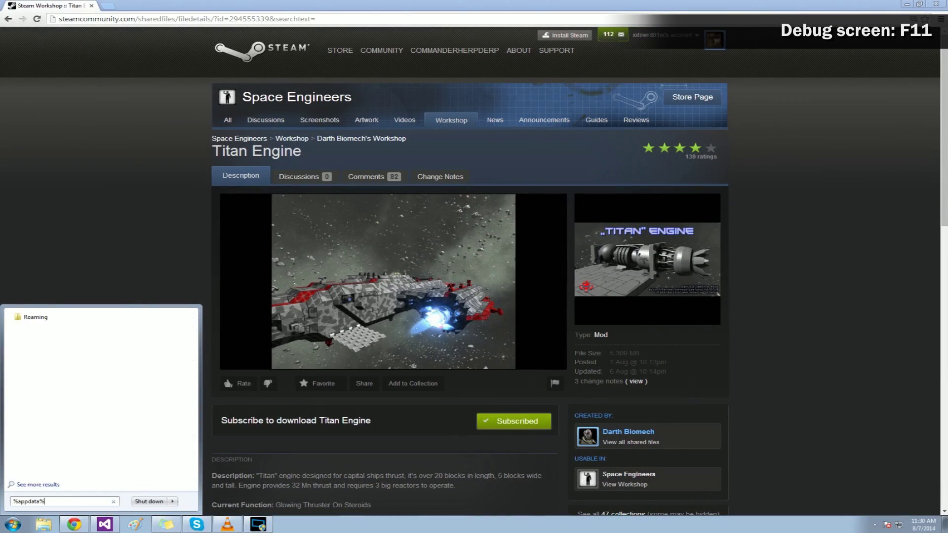
key(Return)
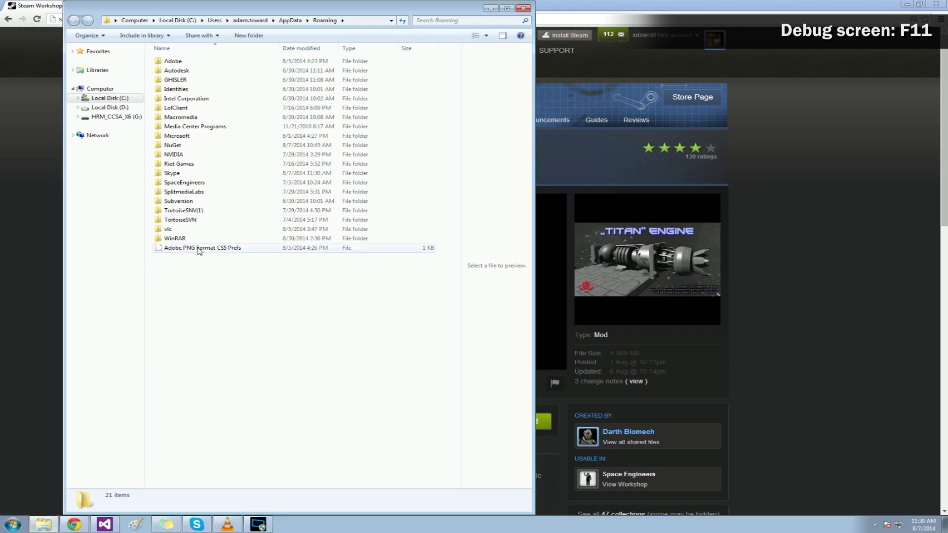
double_click(203, 186)
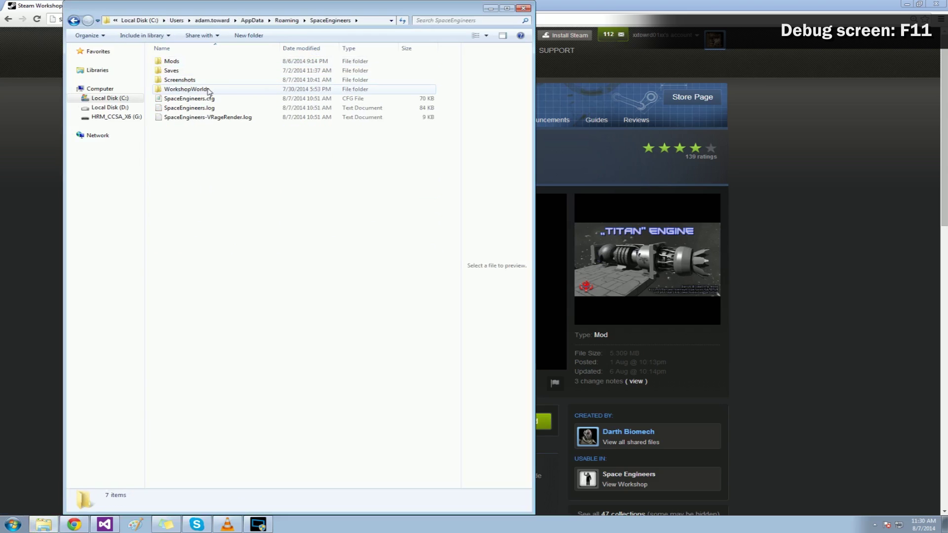
double_click(204, 108)
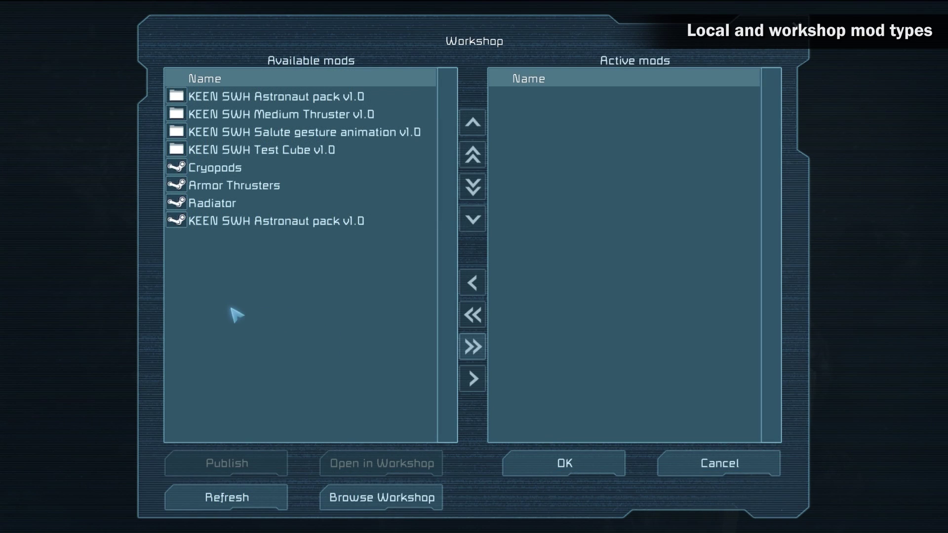
Activate the local mods KEEN SWH Test Cube v1.0 and KEEN SWH Salute gesture animation v1.0, and deactivate both again
mouse_move(176, 169)
mouse_move(255, 96)
double_click(217, 151)
double_click(242, 134)
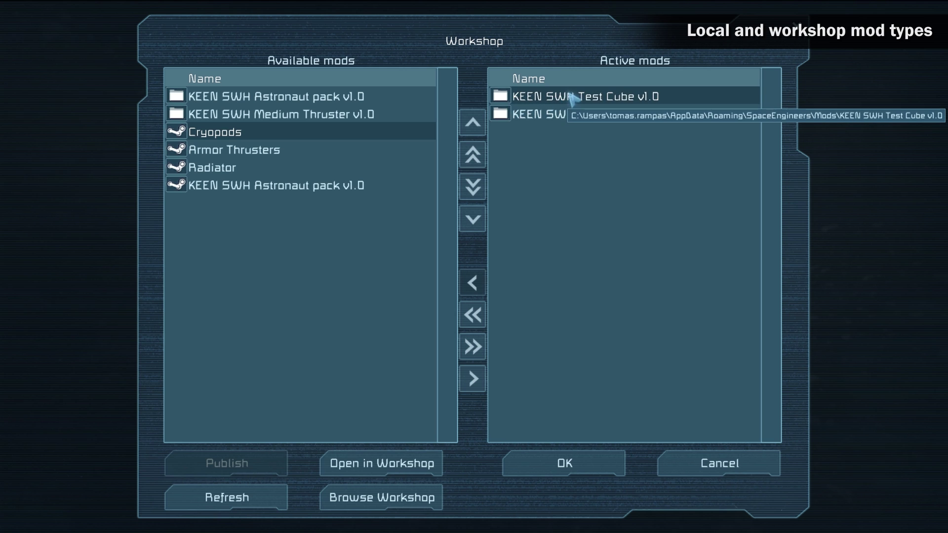
double_click(578, 98)
double_click(581, 99)
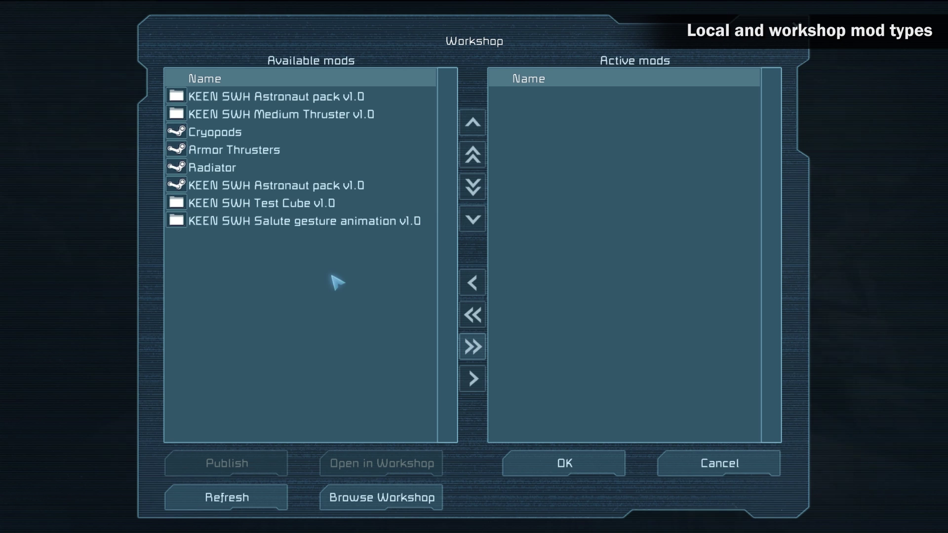
Activate the Workshop mods Armor Thrusters, Radiator, KEEN SWH Astronaut pack v1.0 and Cryopods
double_click(236, 149)
double_click(227, 151)
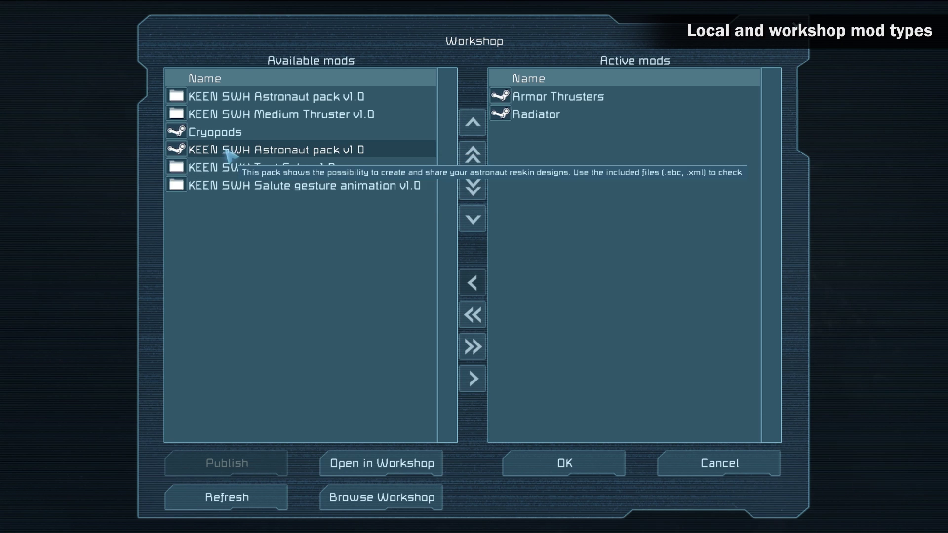
double_click(227, 150)
double_click(227, 132)
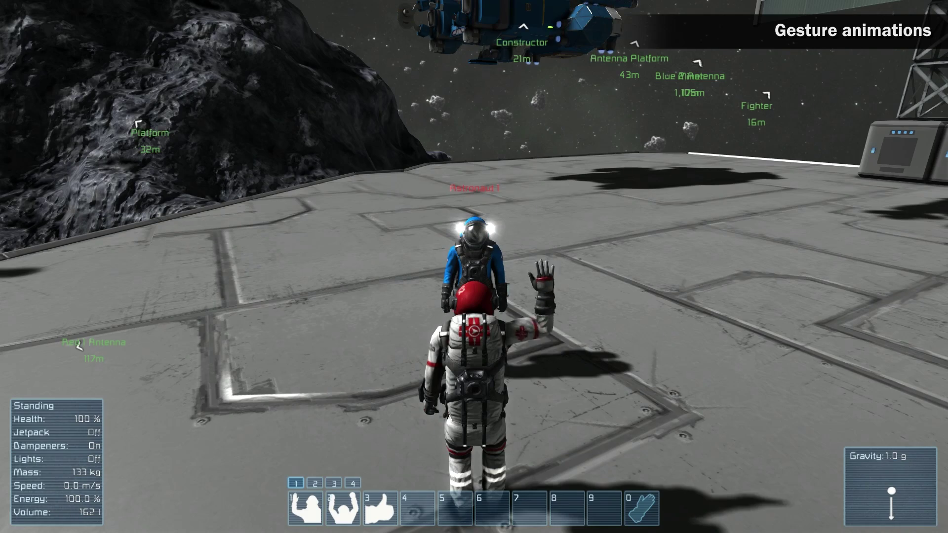
Play the raised-arms and thumbs-up gestures with the astronaut, and assign the fourth character gesture to toolbar slot 4
key(2)
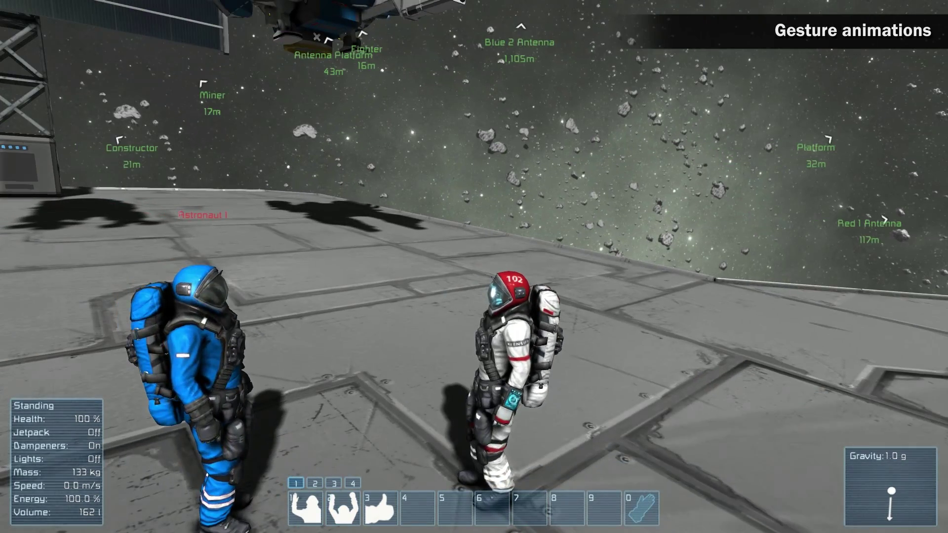
key(3)
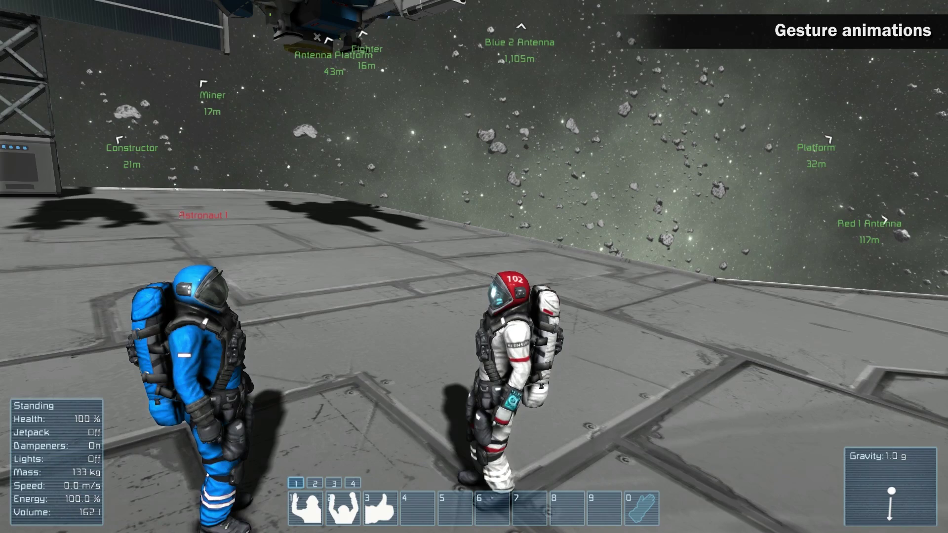
key(g)
drag(572, 140, 417, 508)
key(Escape)
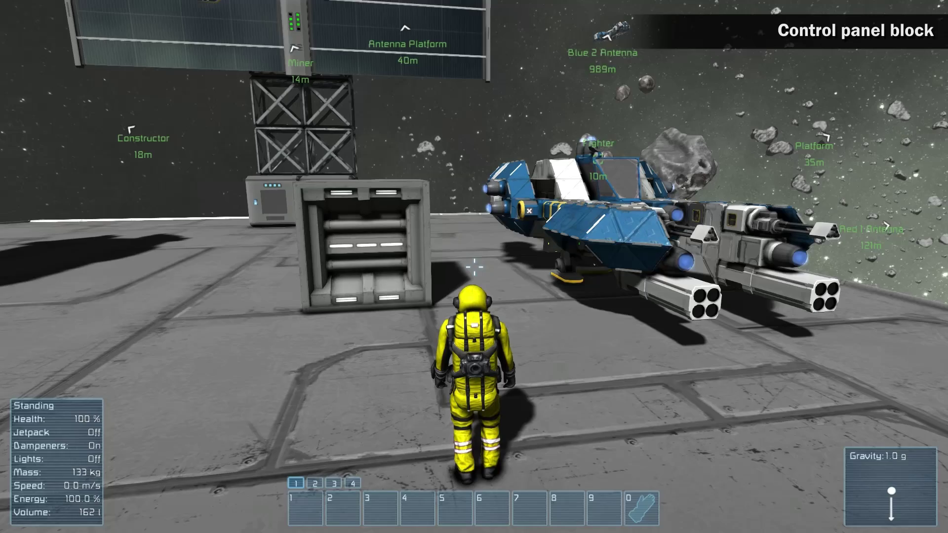
Assign the Control Panel block to toolbar slot 1 and place it on the front of the grey framed block beside the fighter
key(g)
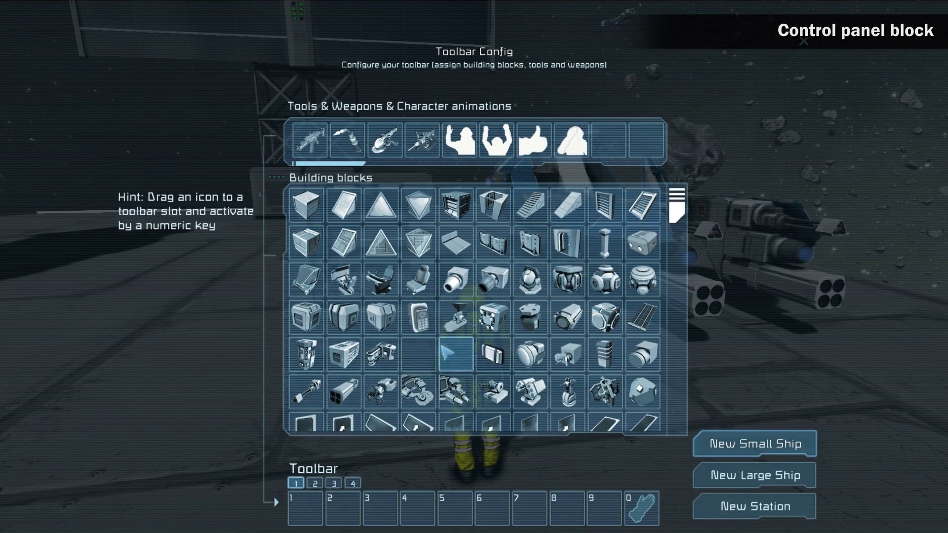
drag(321, 504, 307, 508)
key(g)
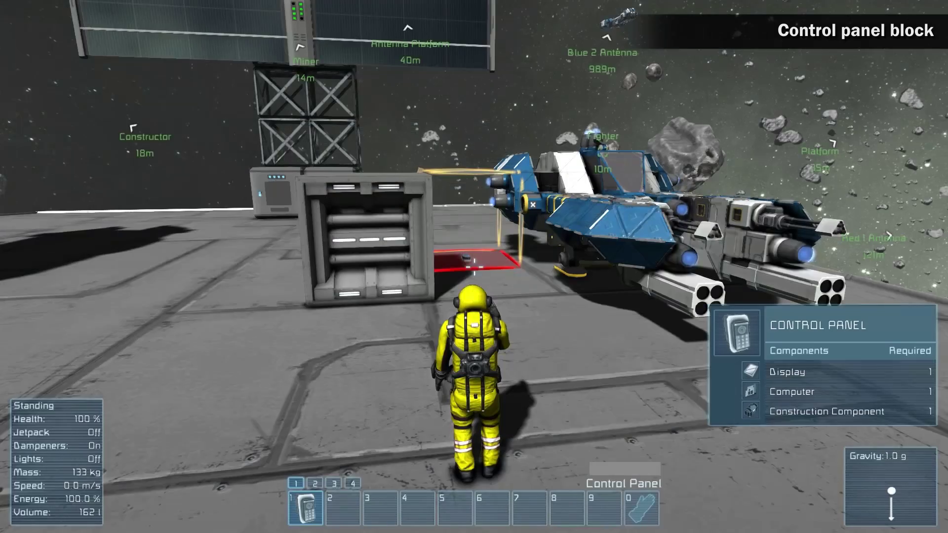
key(w)
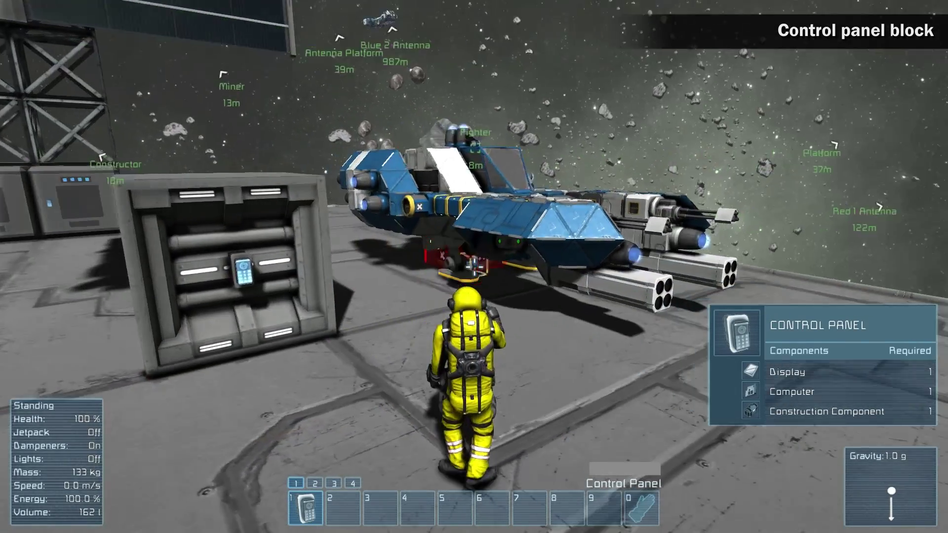
Turn on the jetpack, fly up beside the blue fighter and put the Control Panel block away
key(x)
key(x)
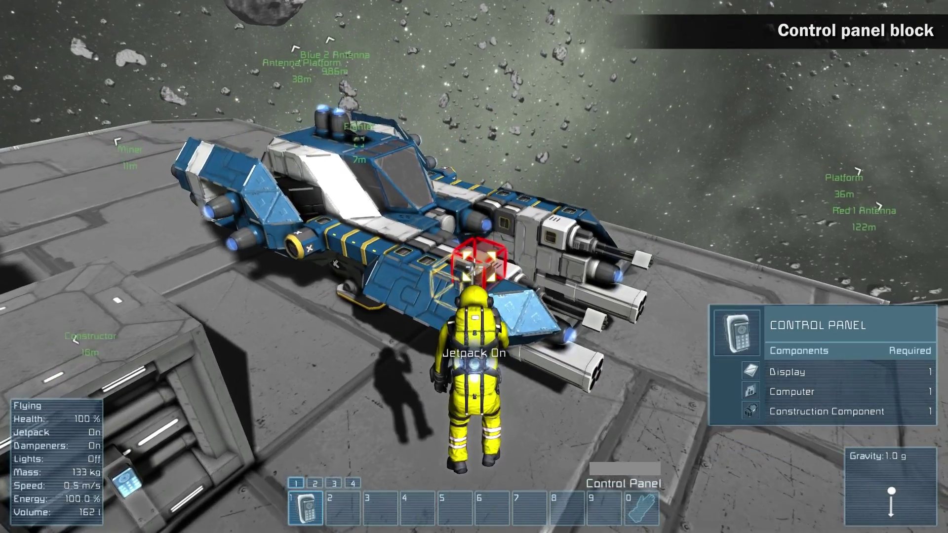
key(0)
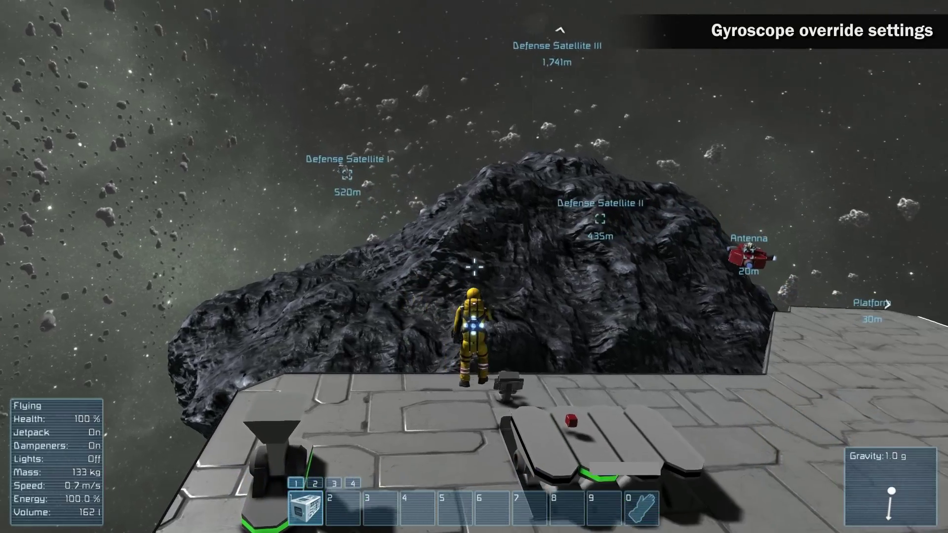
Fly over the platform to the red antenna craft hovering near the refinery, stopping within terminal reach of it
key(w)
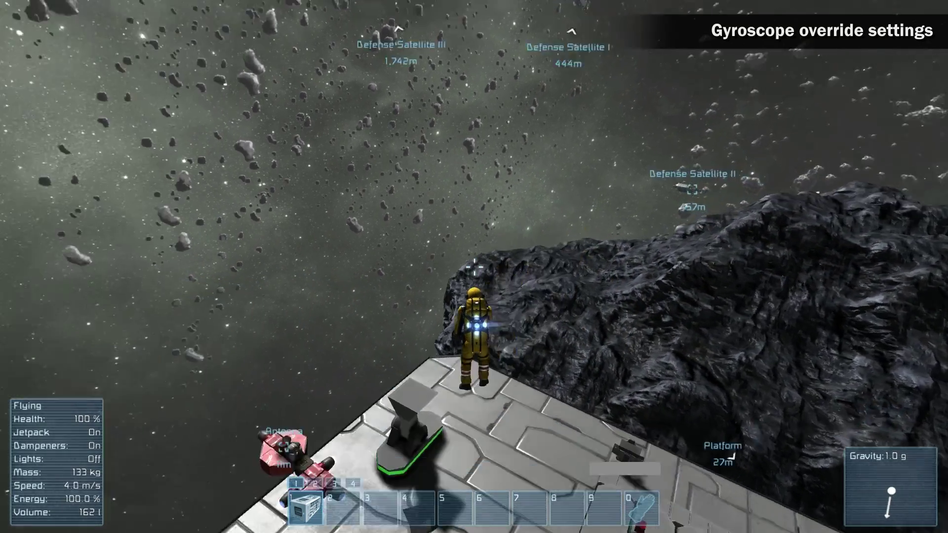
key(1)
drag(474, 266, 474, 266)
key(w)
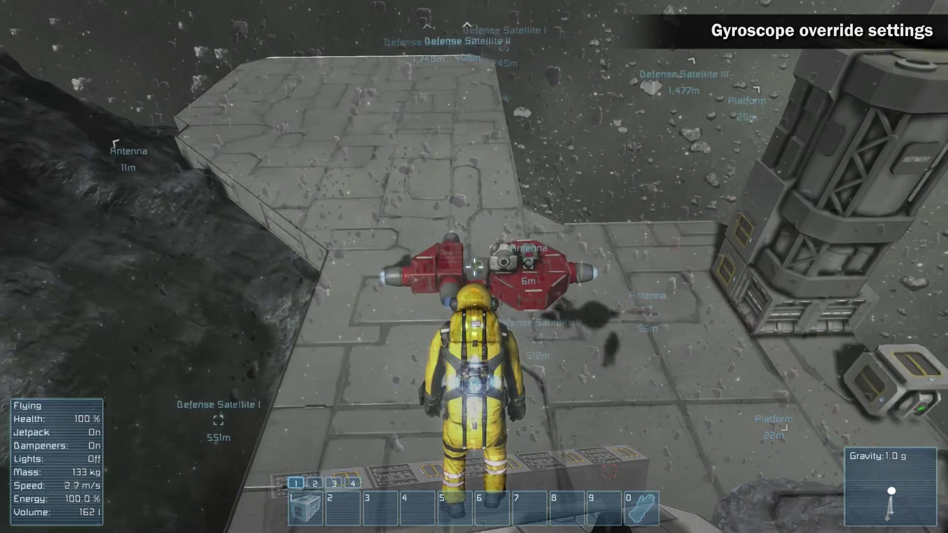
key(w)
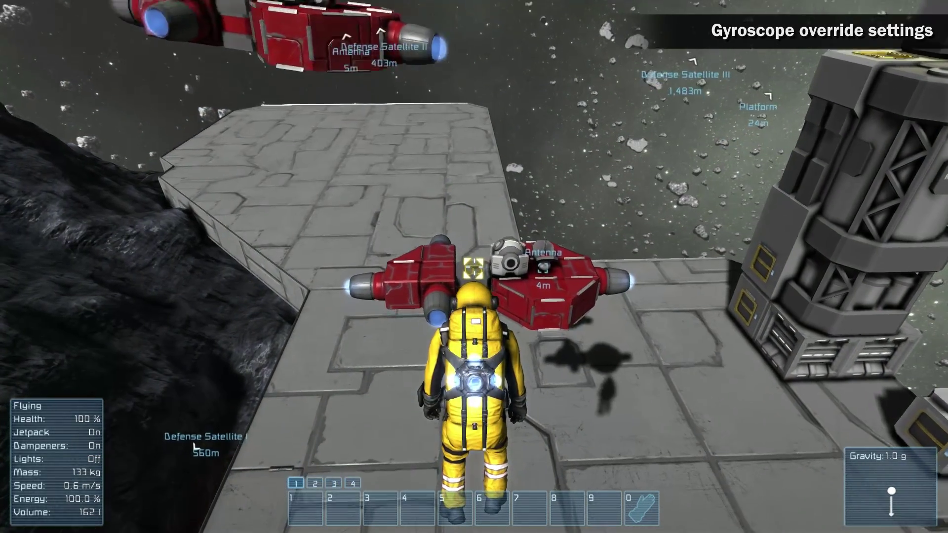
Override the red craft's gyroscope controls with yaw at -60 RPM and the pitch and roll overrides at the upper end of their ranges
key(k)
click(383, 99)
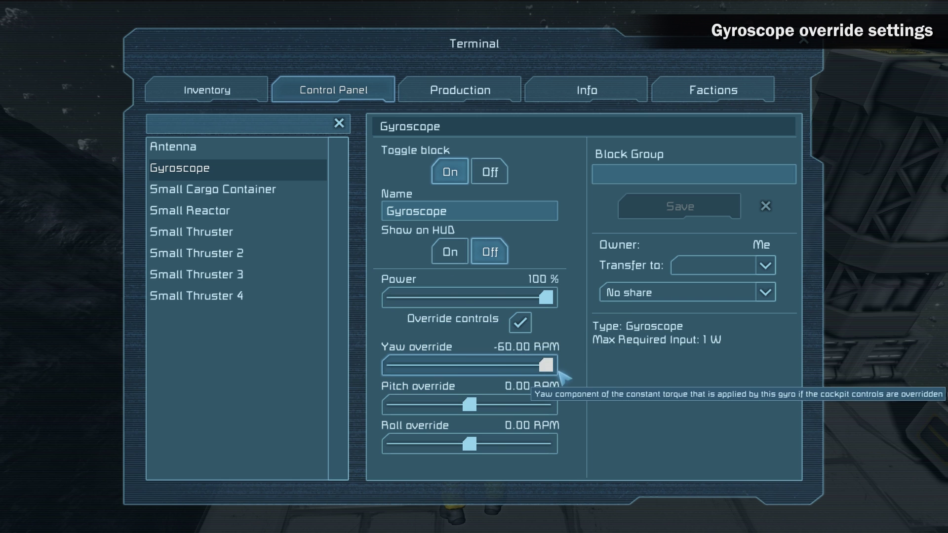
drag(484, 407, 548, 404)
drag(469, 444, 548, 444)
key(Escape)
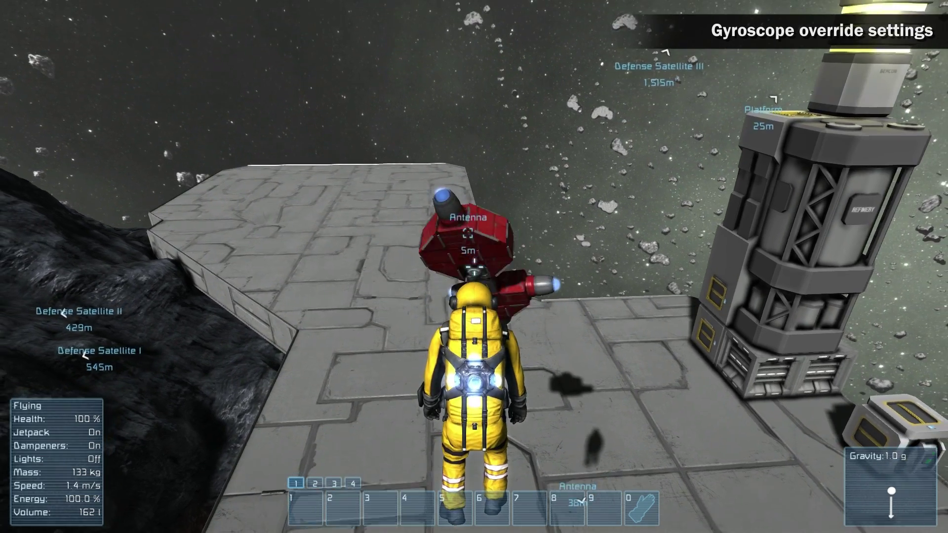